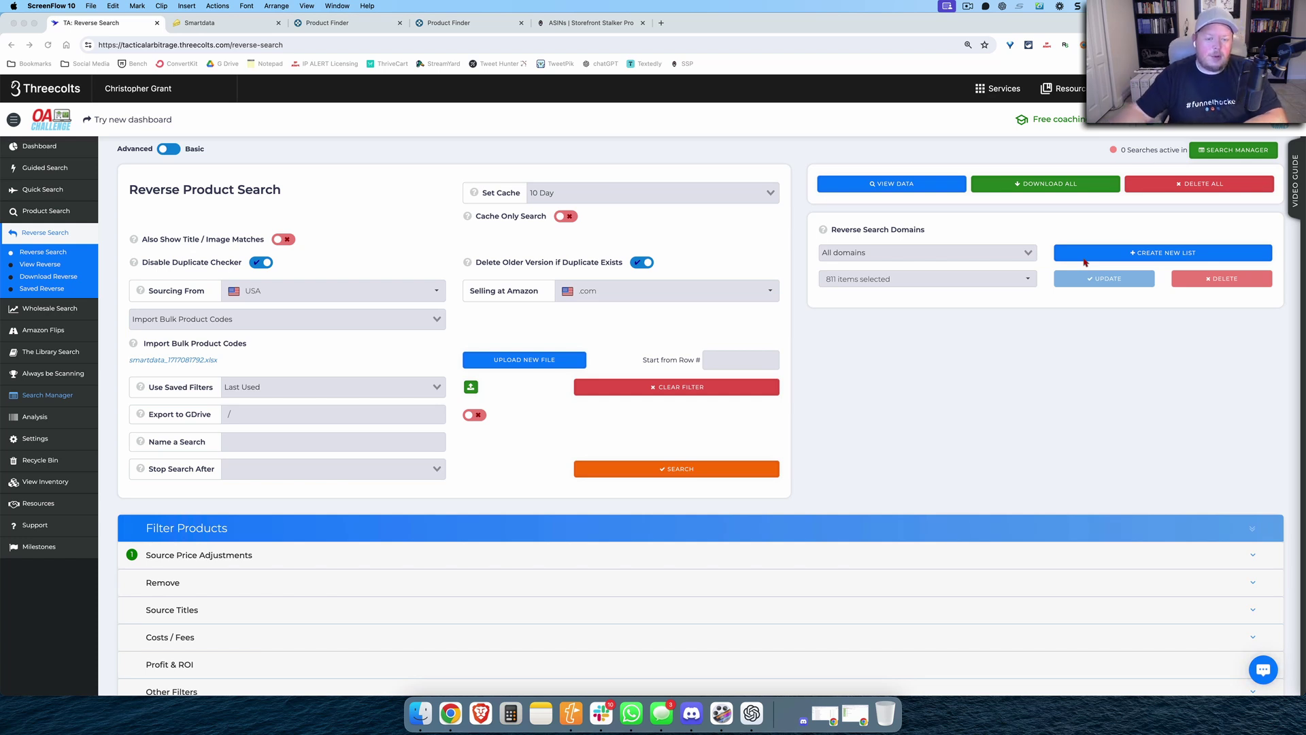
Show the OA Cheddar Smartdata leads filtered to 'walgreen', listing 1,886 Walgreens leads
click(221, 25)
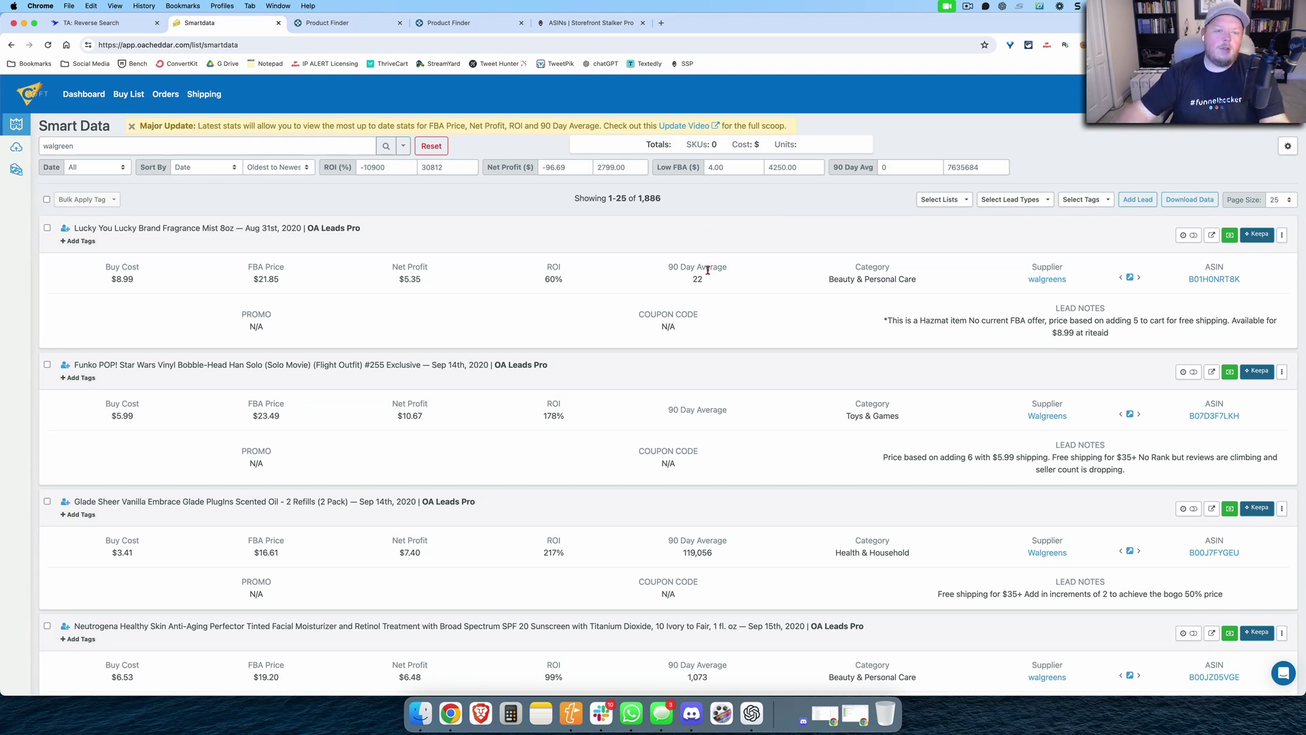
Upload the WAGS Leads file from the Desktop as the reverse search's bulk product codes, mapped to ASIN
click(133, 25)
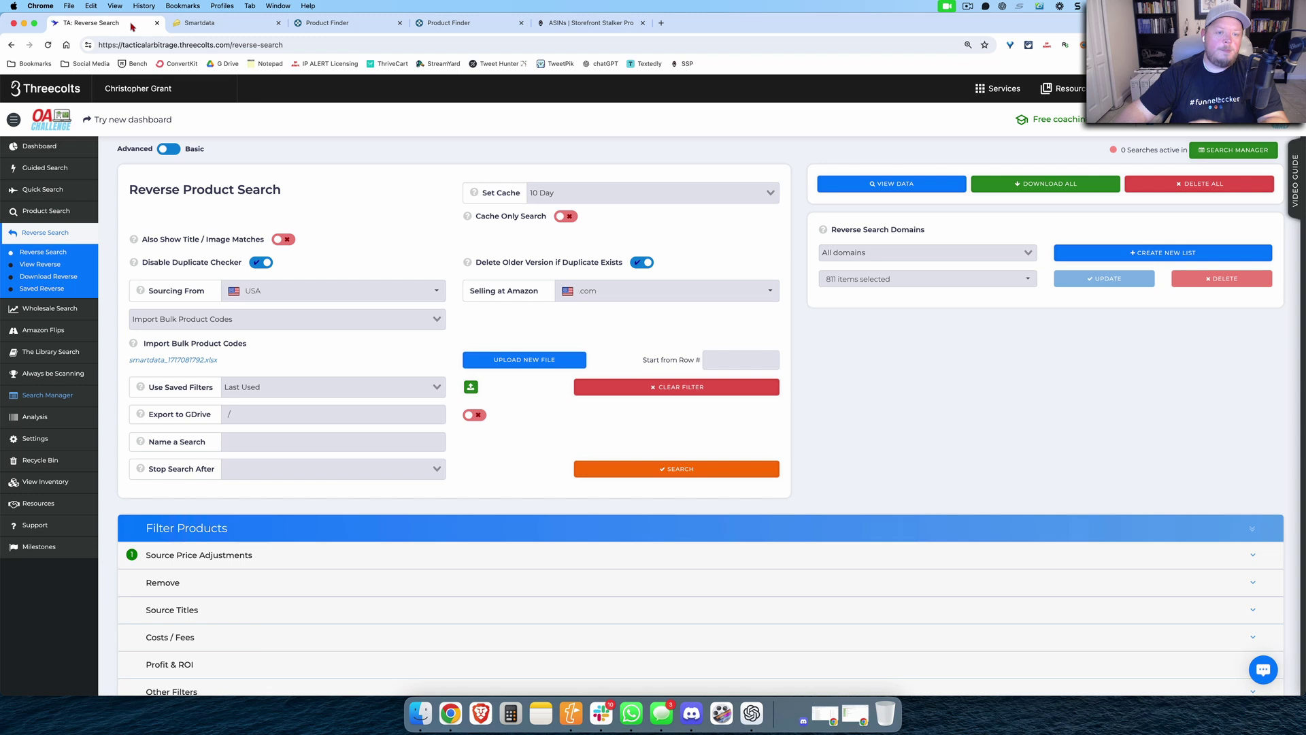
click(532, 363)
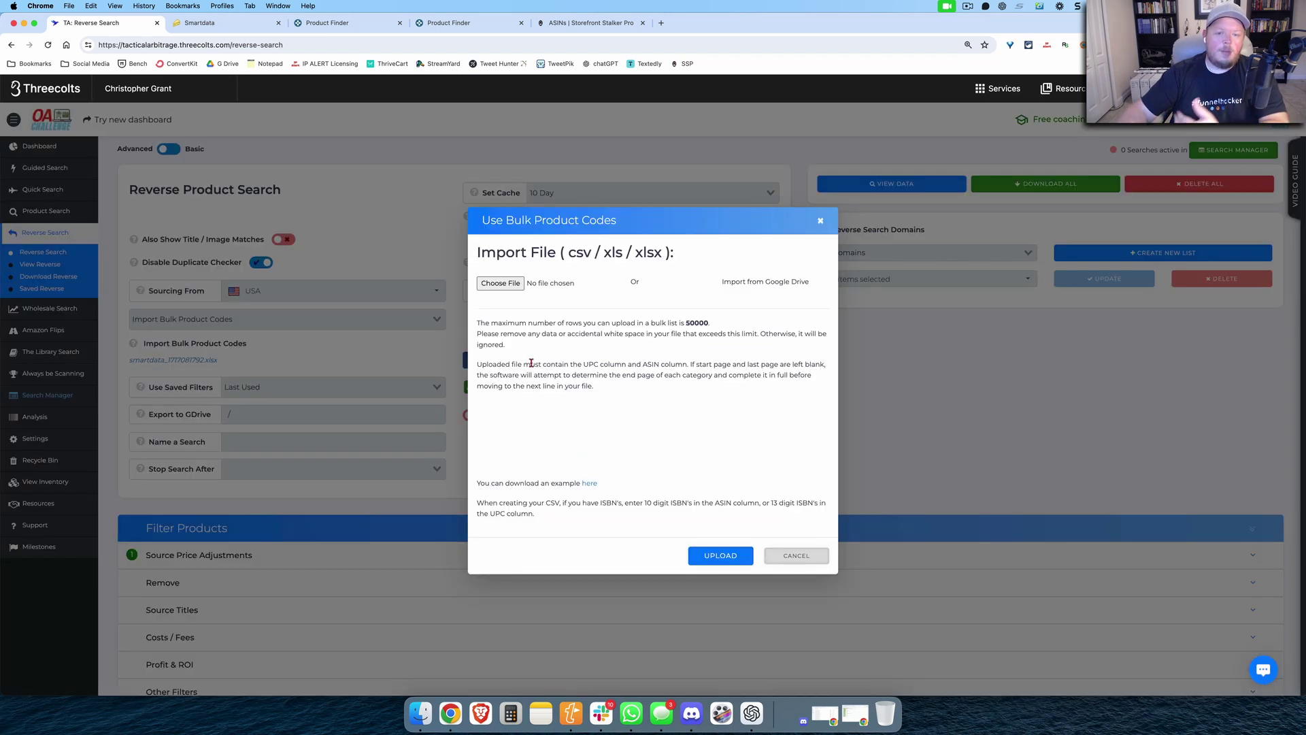
click(501, 284)
click(474, 246)
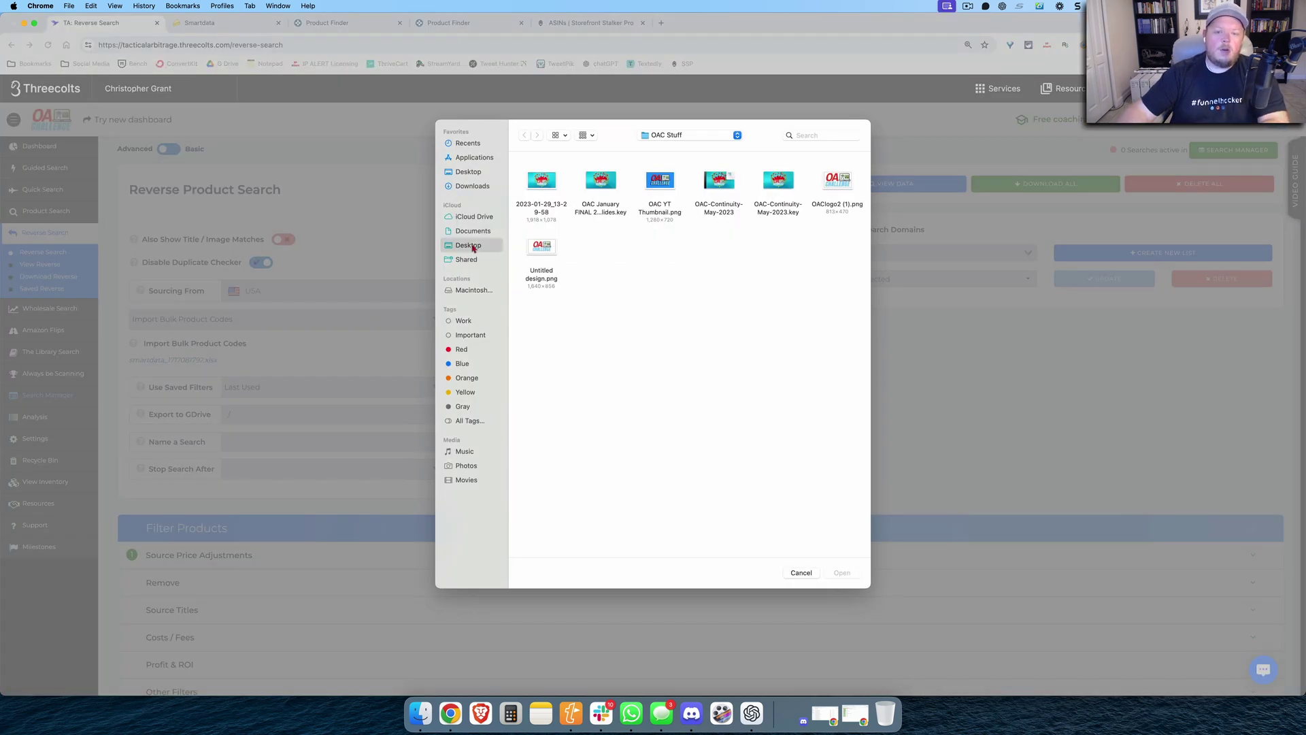
click(546, 194)
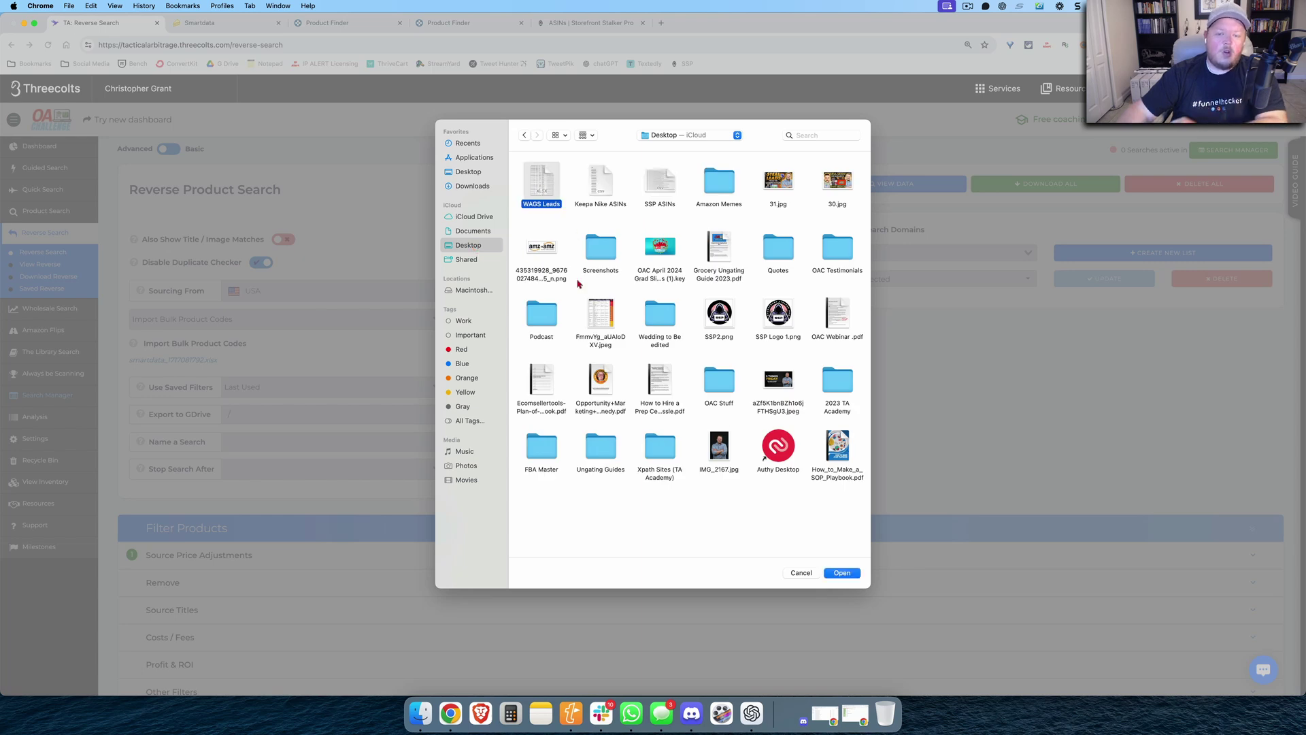
click(843, 573)
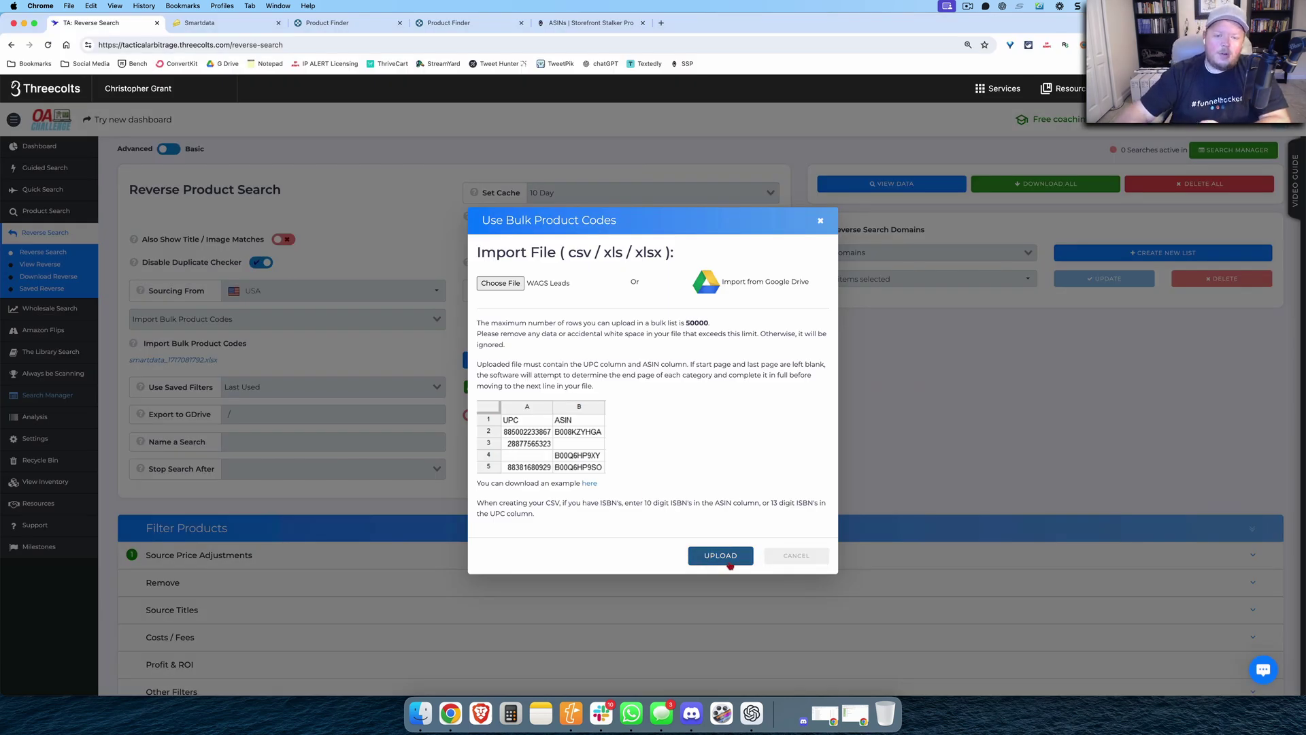
click(721, 555)
click(708, 537)
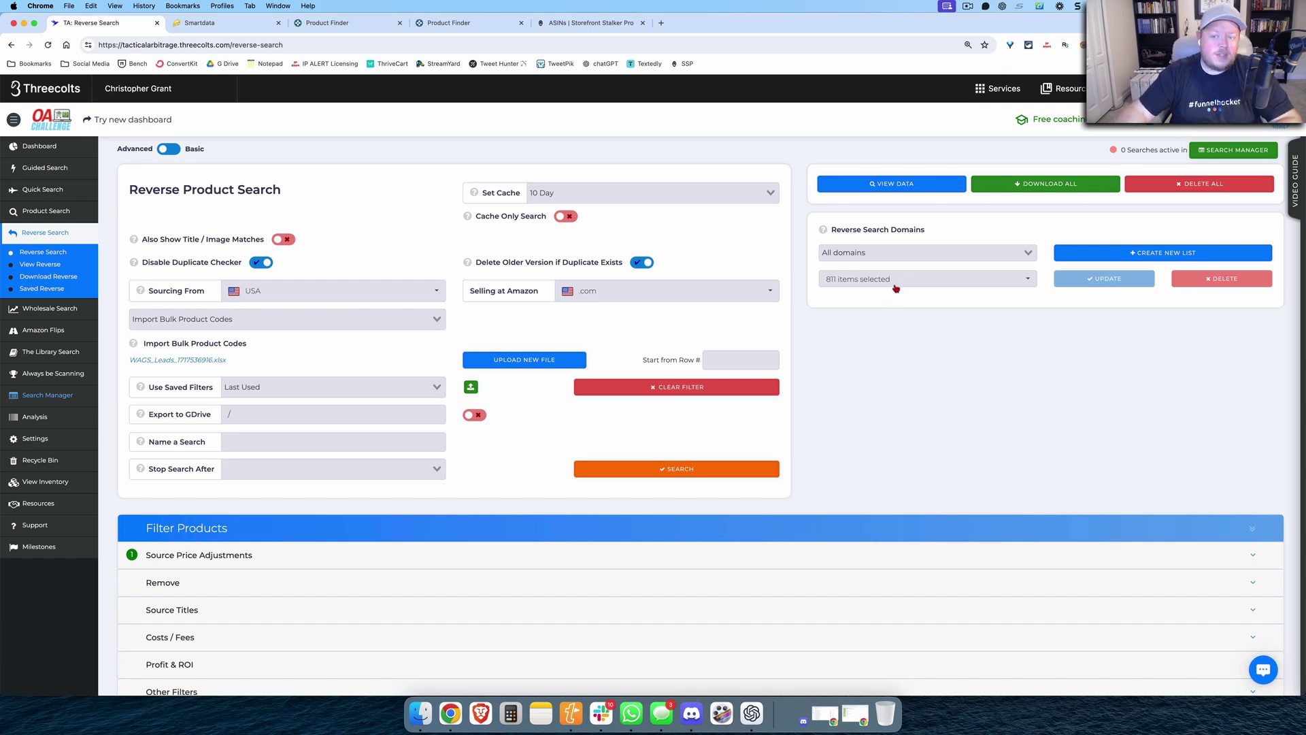
Clear all store domains and select only walgreens.com (UPC/EAN Search)
click(1026, 256)
click(1014, 274)
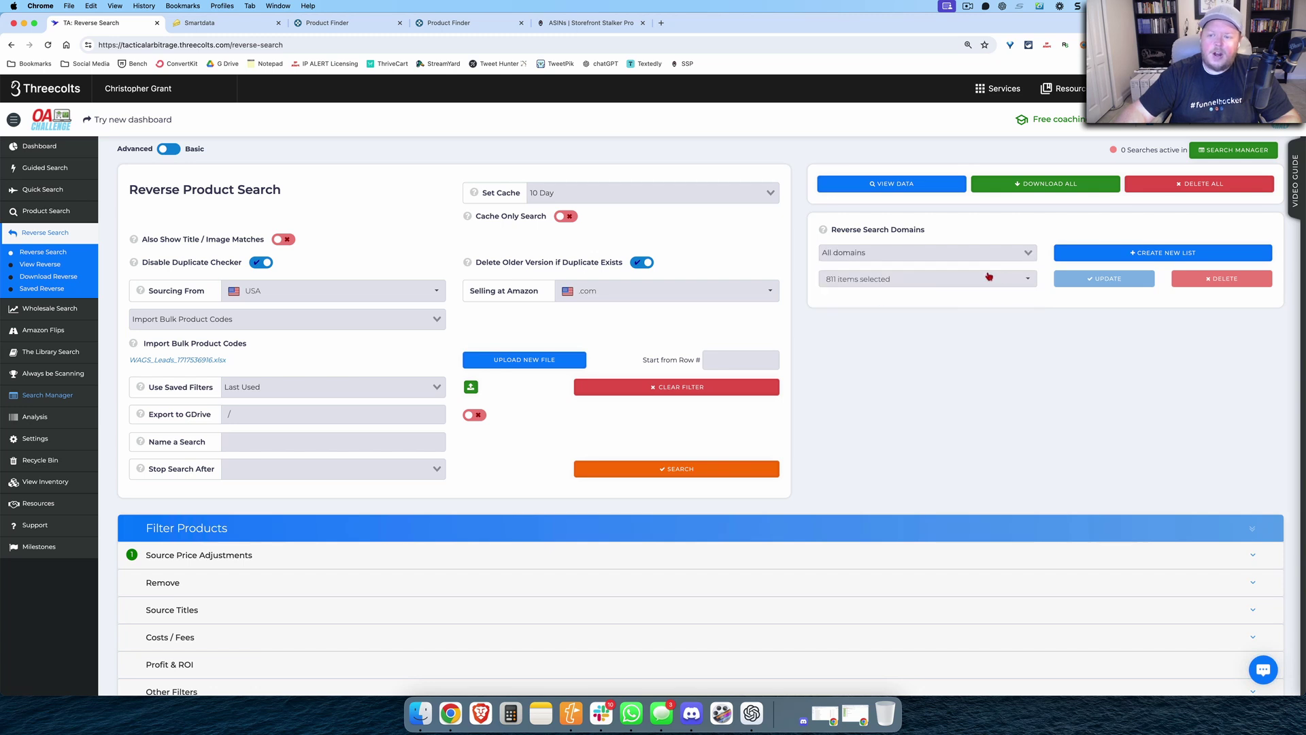
click(1022, 279)
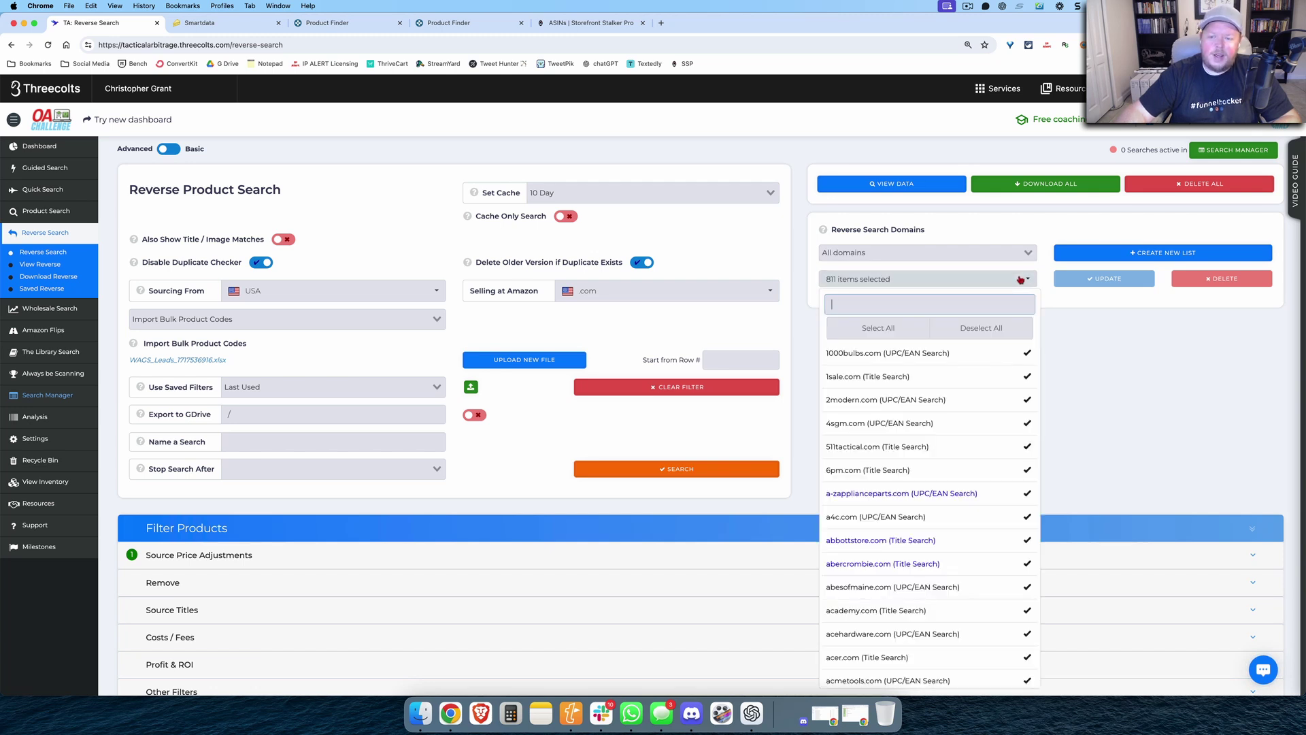
click(974, 331)
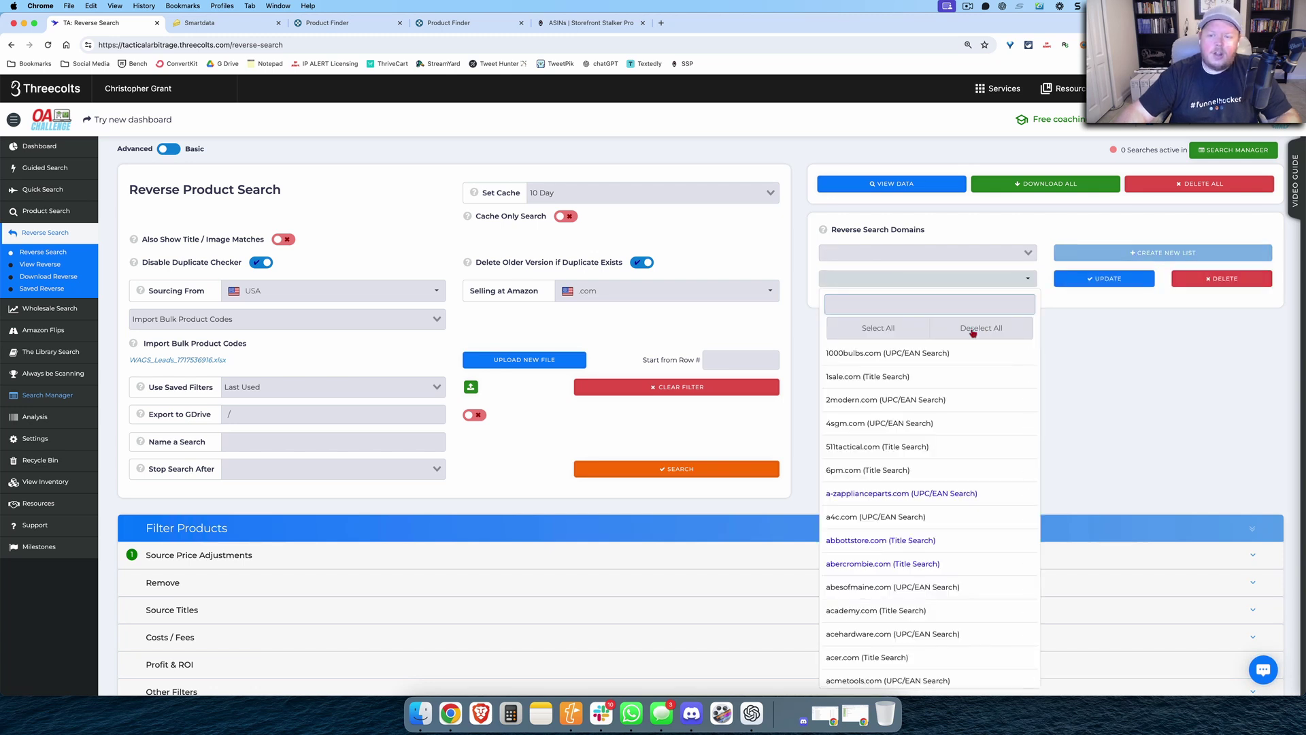
text(walg)
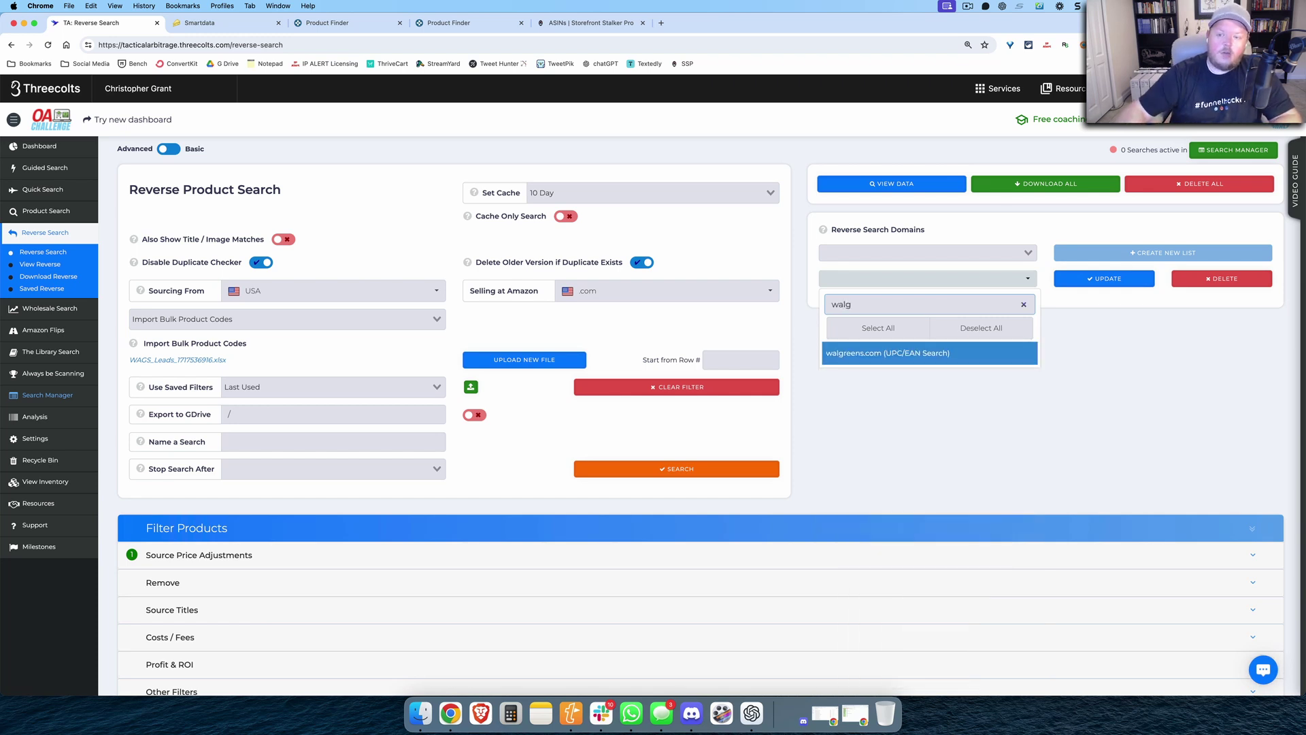
click(953, 357)
click(1105, 385)
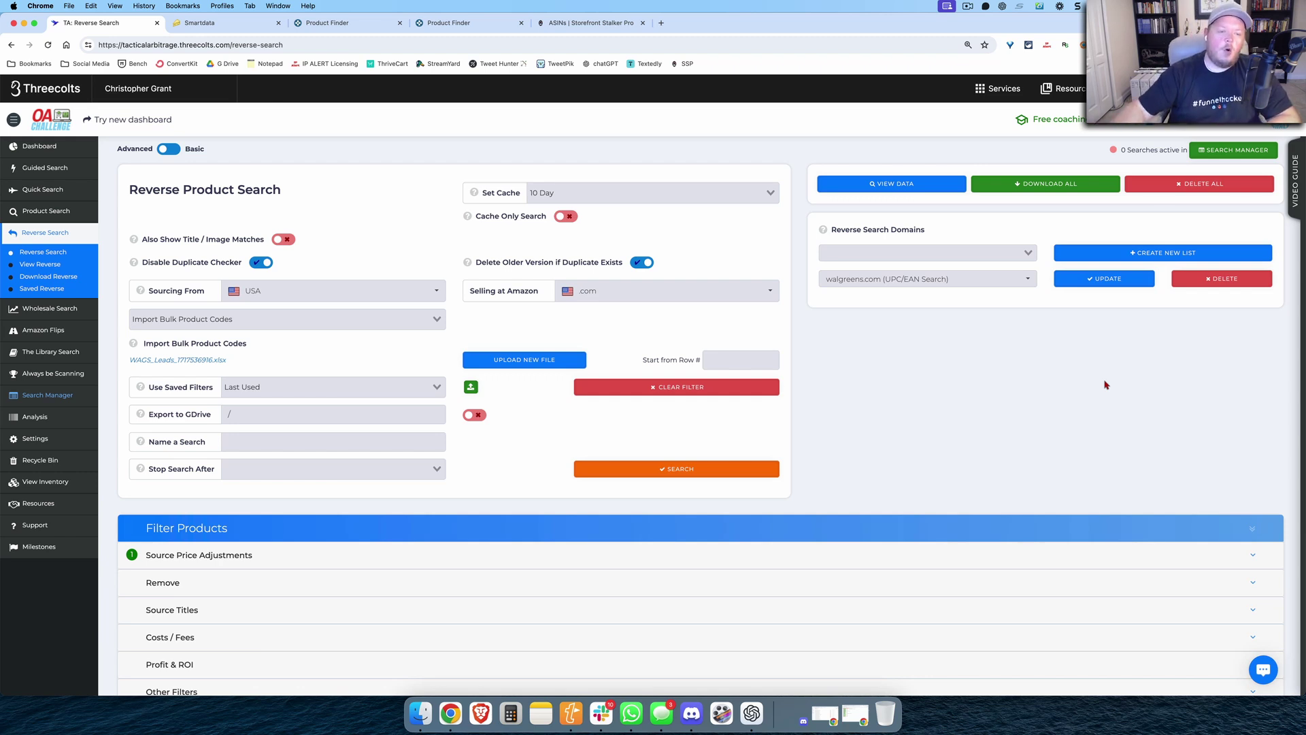
scroll(475, 481, down, 3)
scroll(464, 458, up, 3)
Apply the '1 - Main RS Filters' saved filter set to the reverse search
click(437, 385)
click(284, 434)
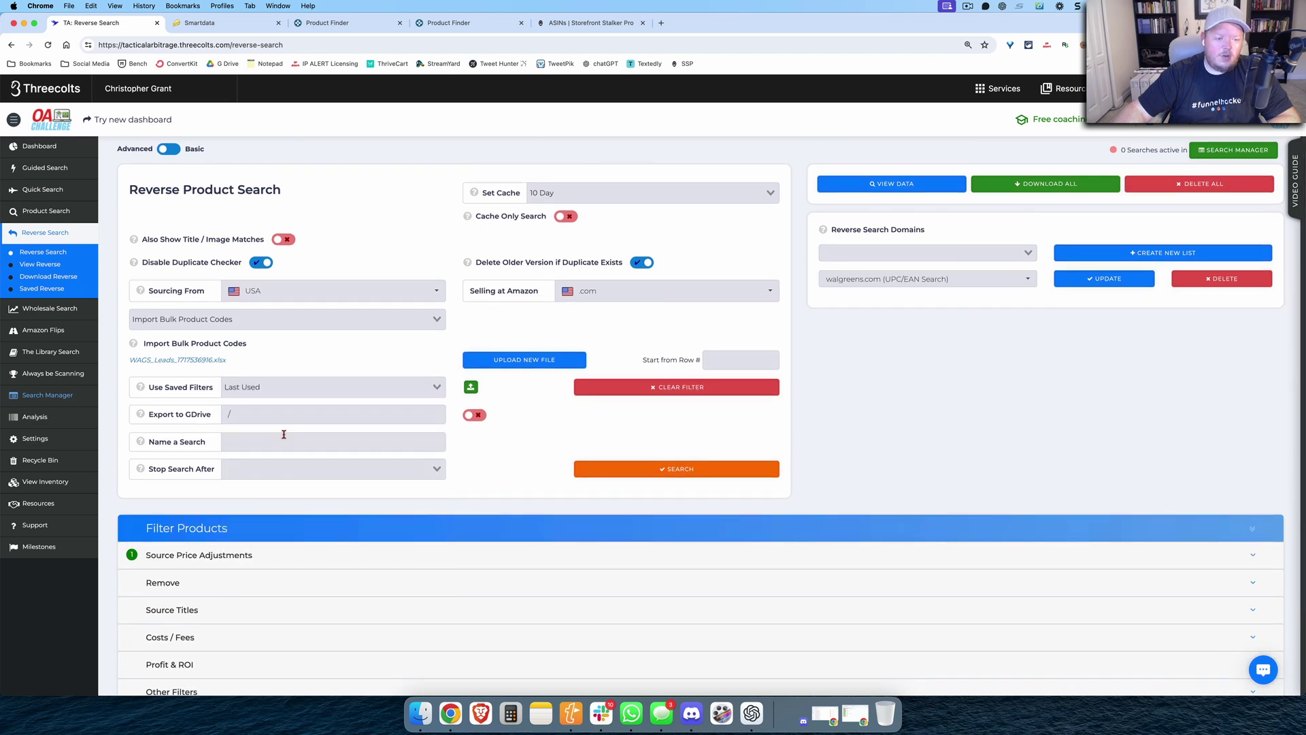
click(423, 386)
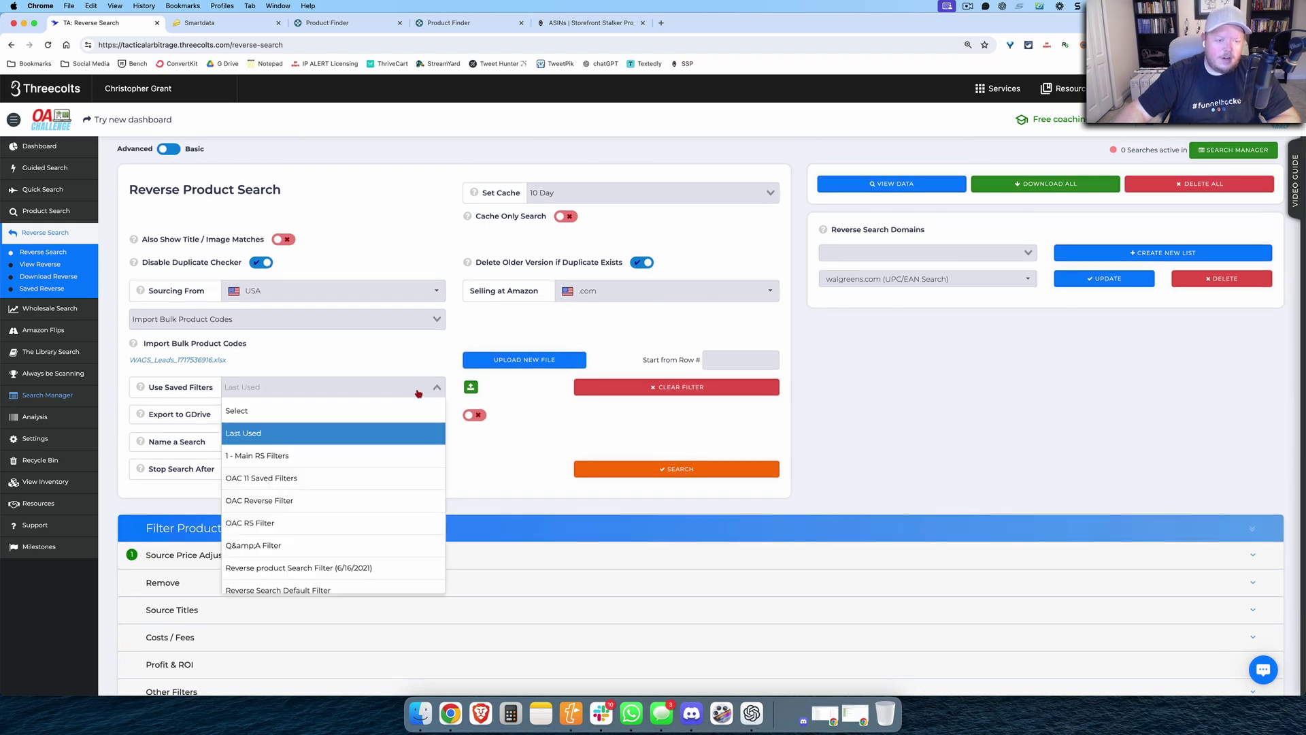
click(307, 461)
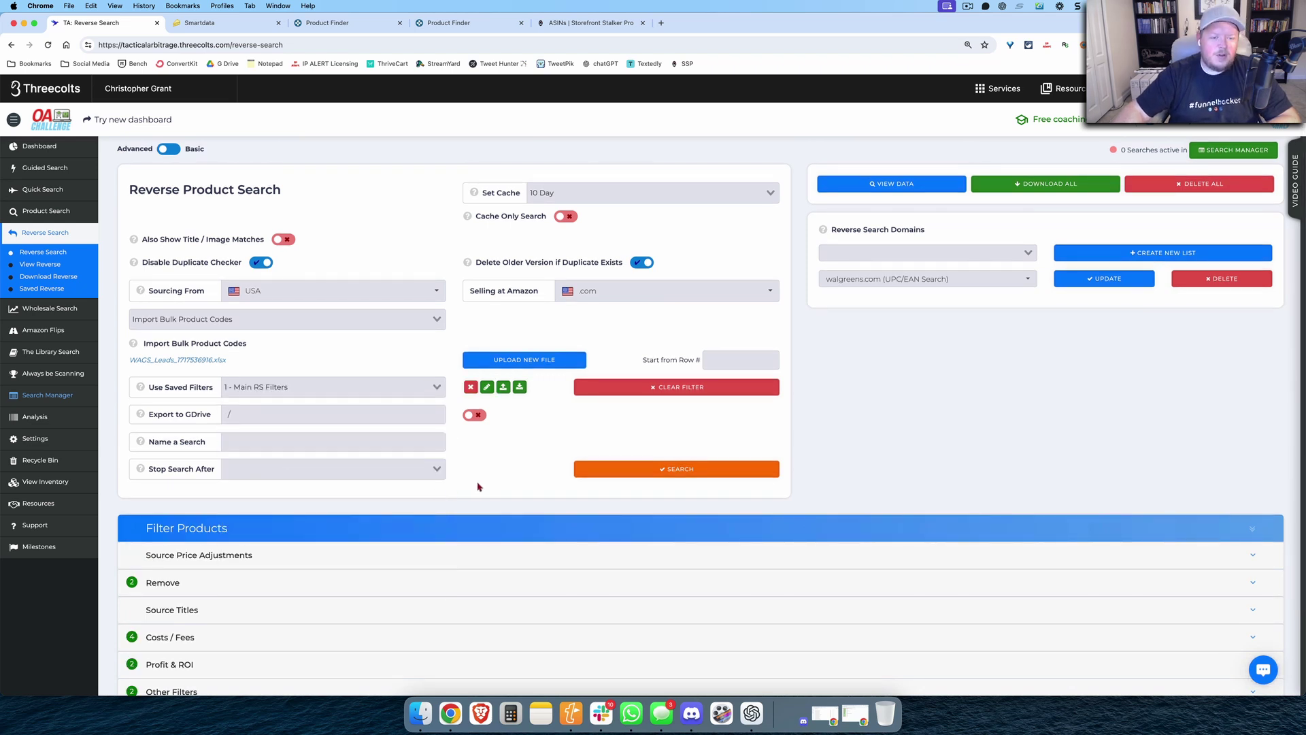
Name the search 'WAGS RS 6/4/2024', launch it, reset the form and close the Smartdata tab
click(257, 443)
text(WAGS)
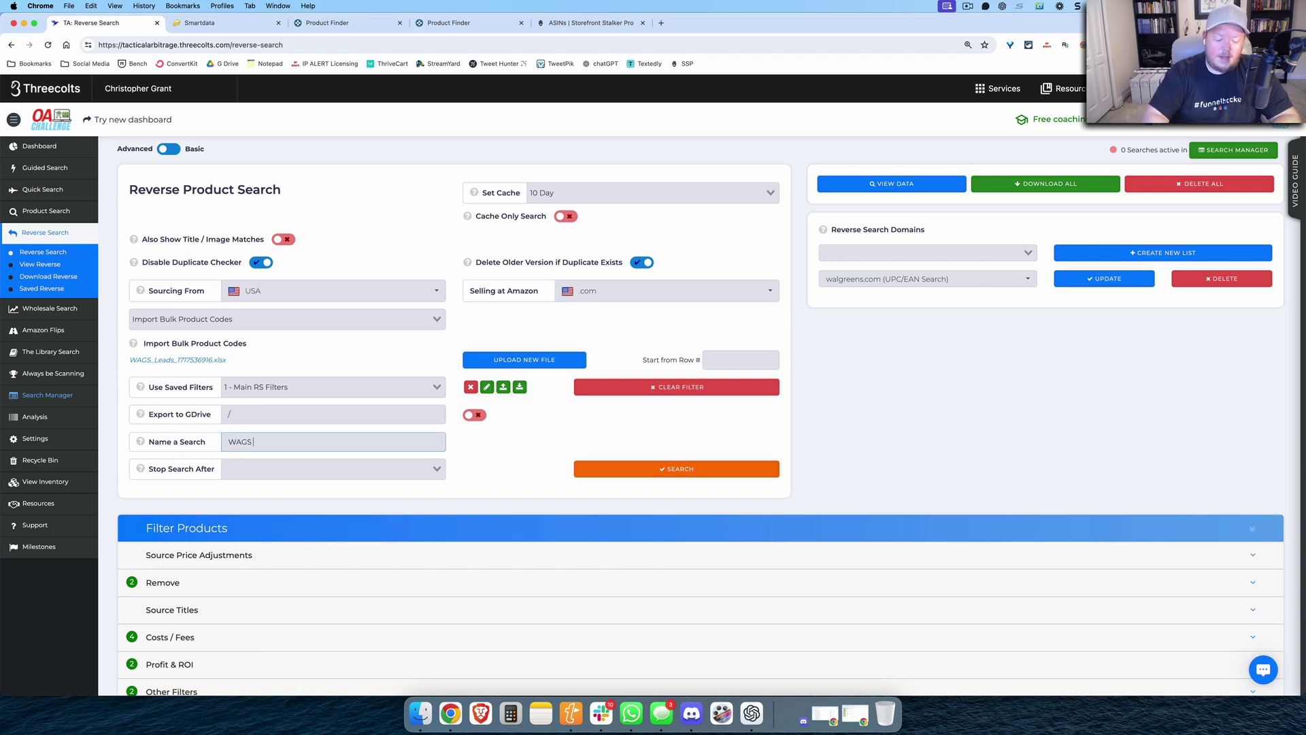
text( RS 6/)
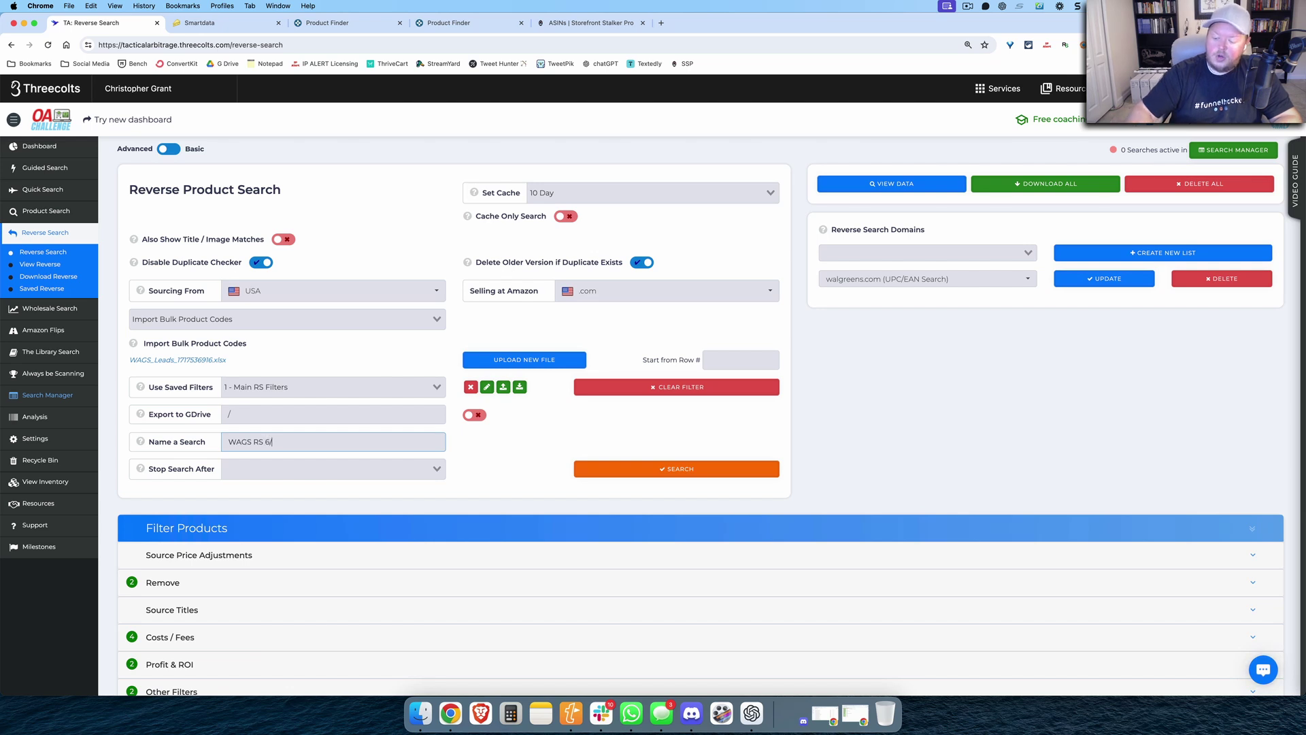
text(2024)
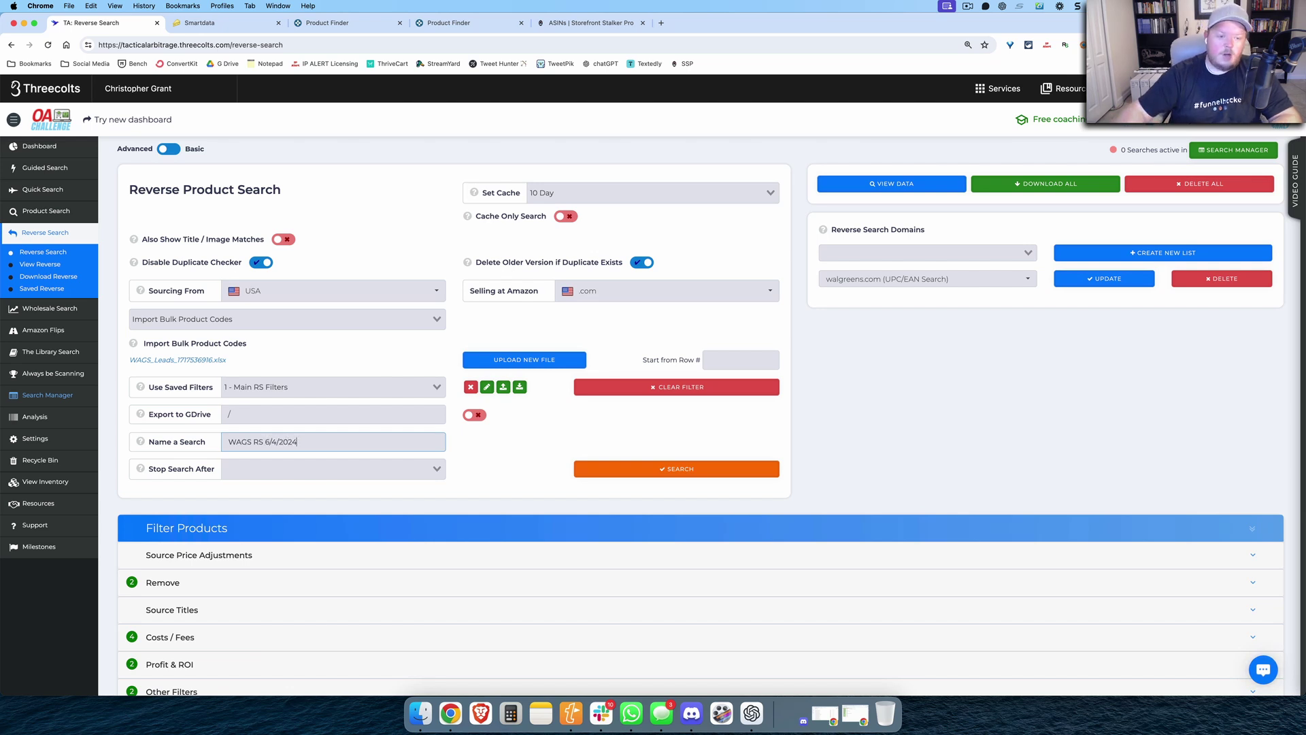
click(674, 470)
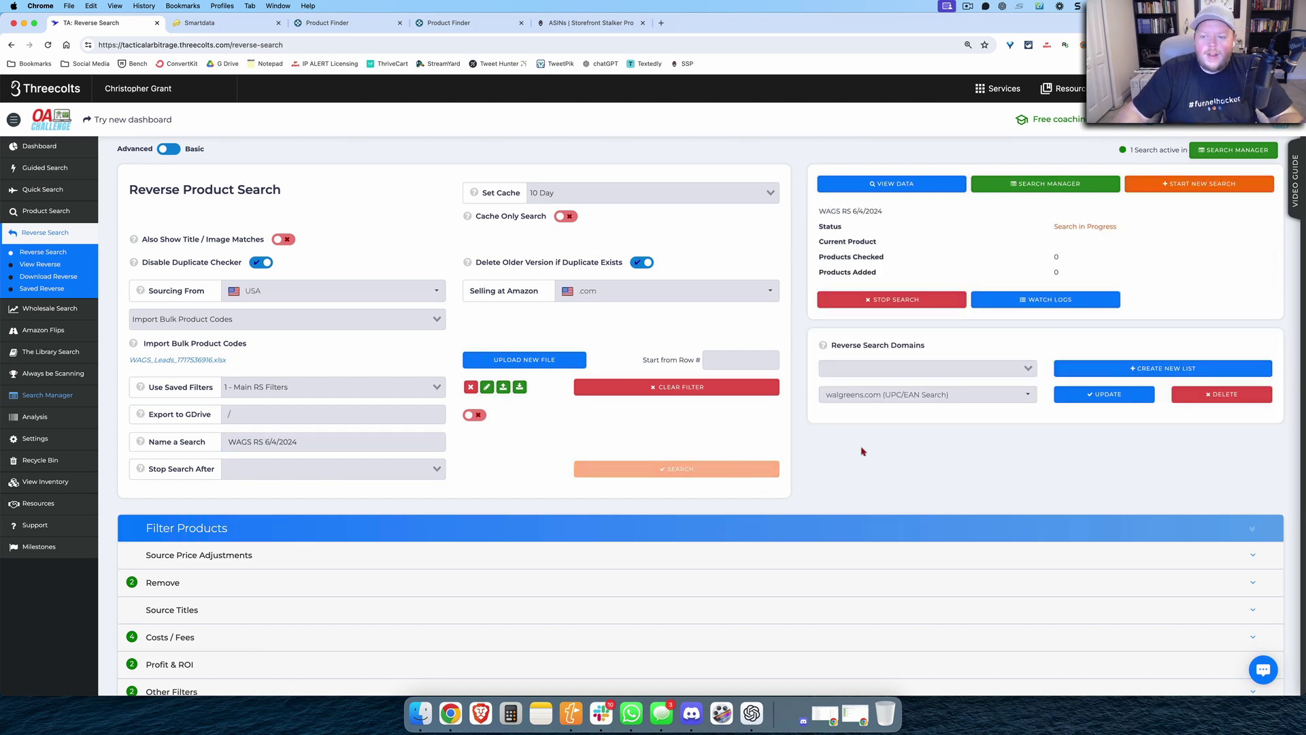
click(1182, 196)
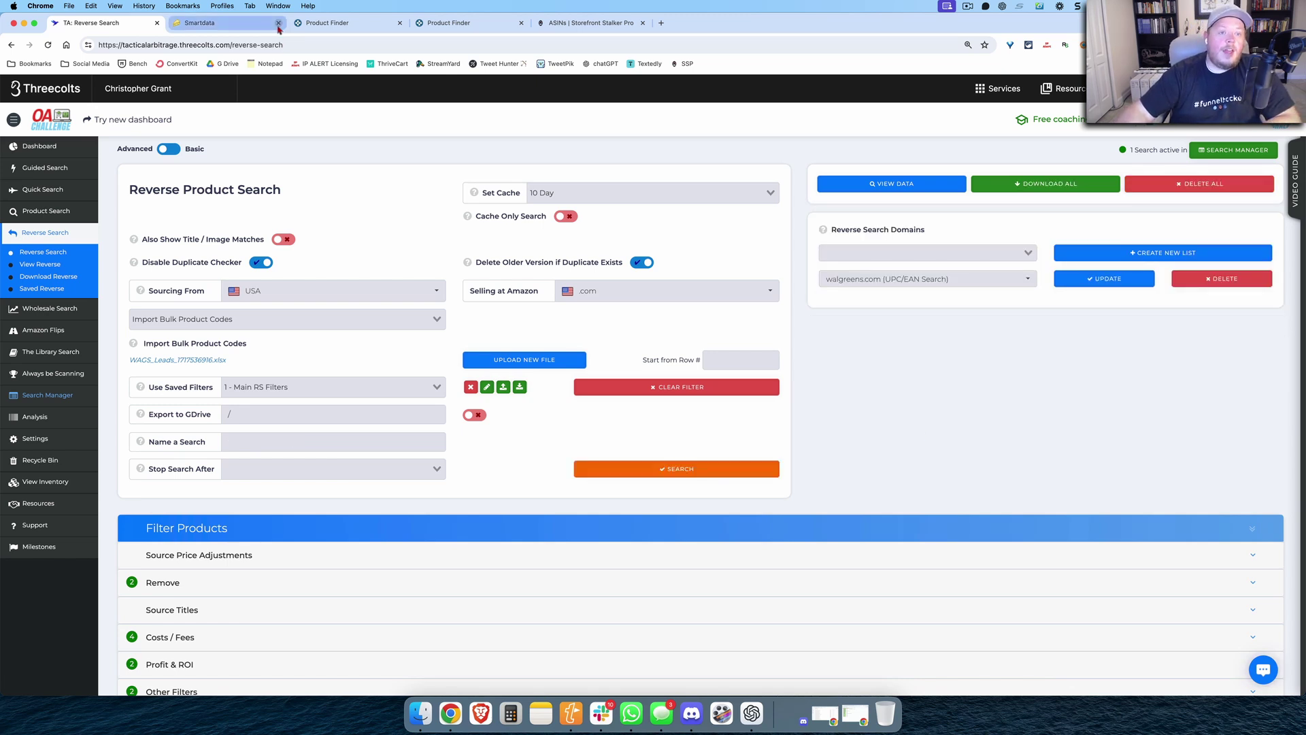
click(278, 26)
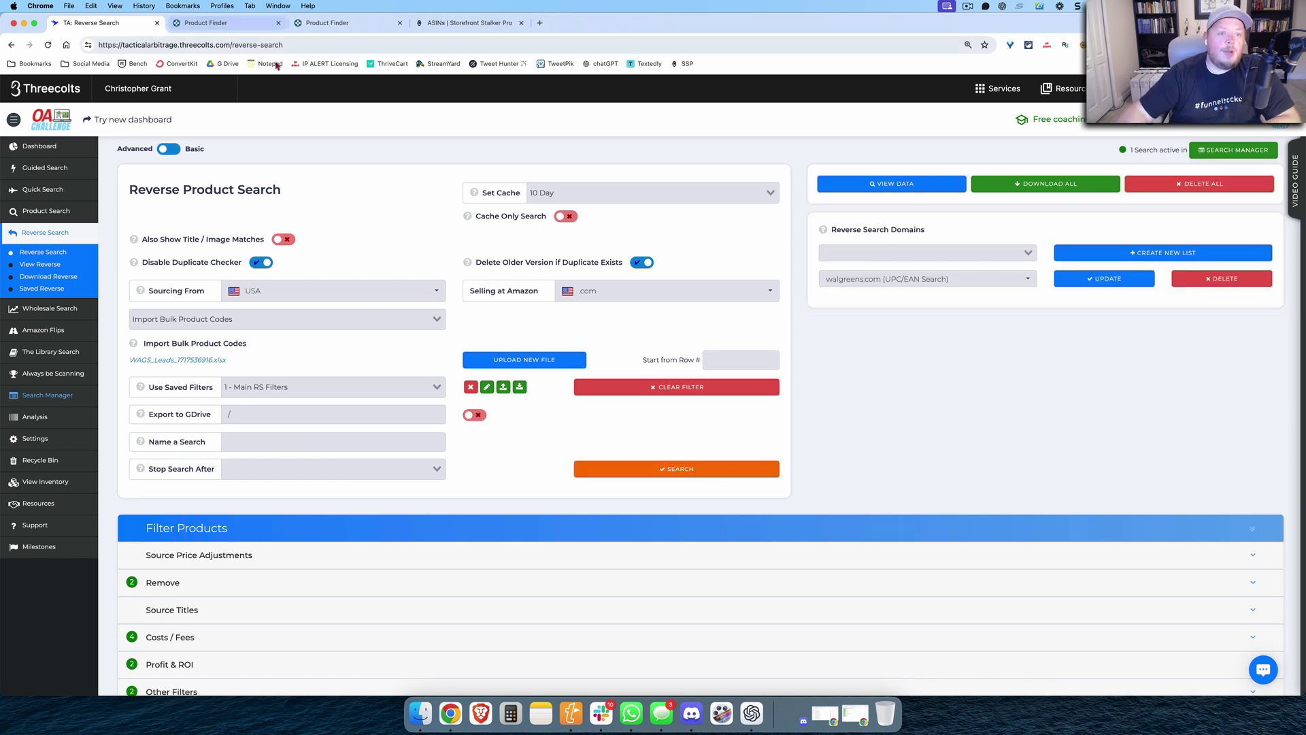
Review the Keepa Product Finder filters and select the list of seller IDs
click(326, 27)
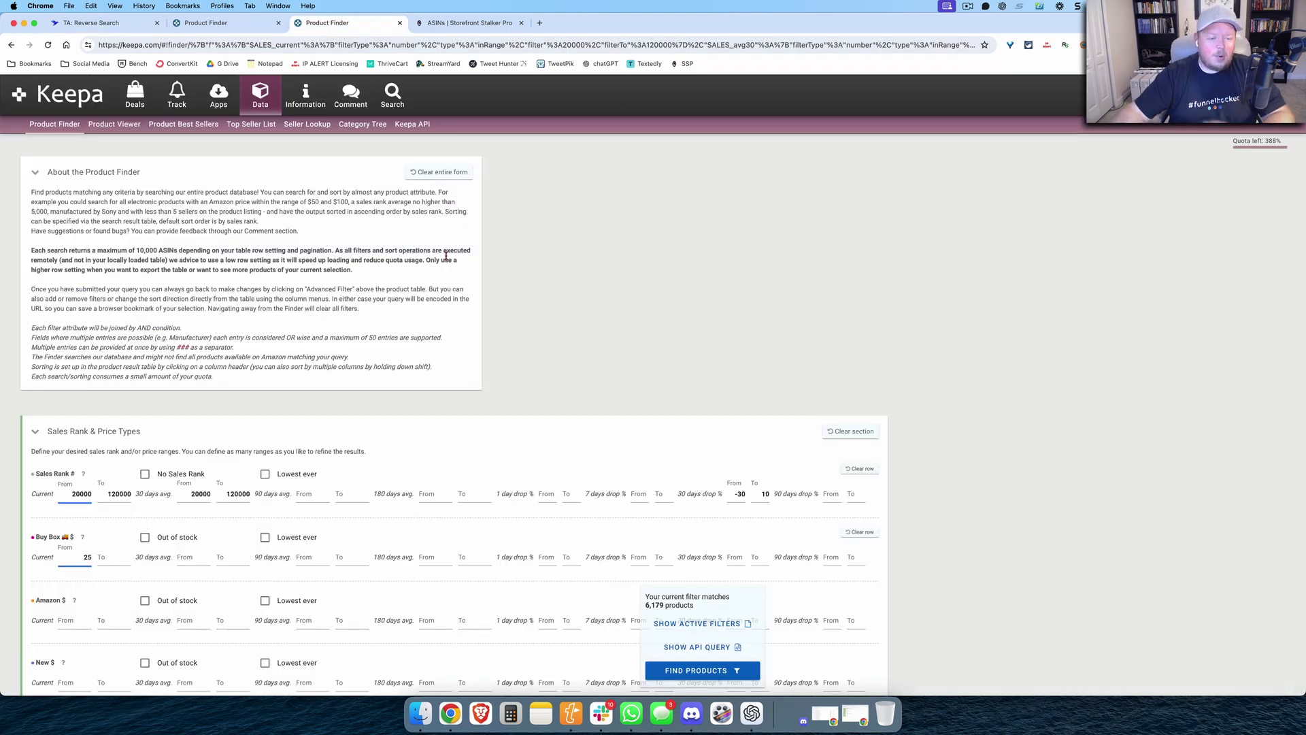
scroll(528, 275, down, 10)
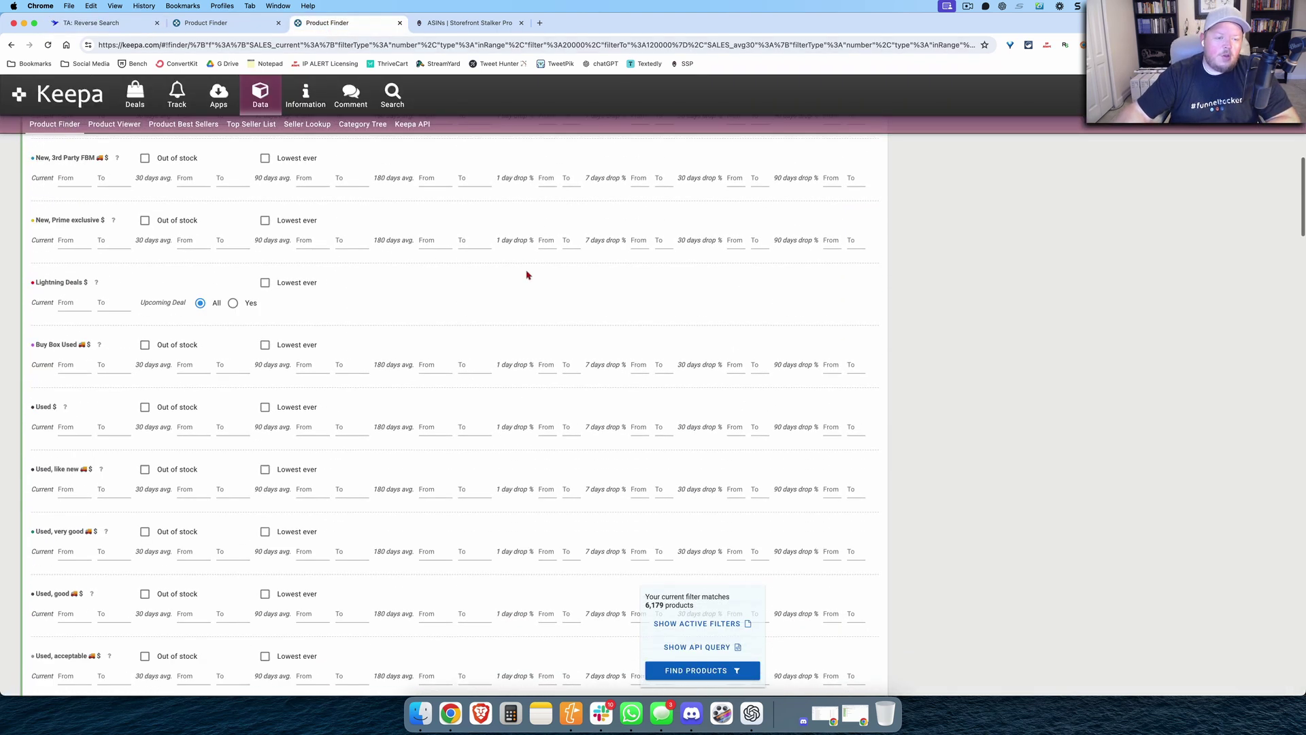
scroll(528, 274, down, 15)
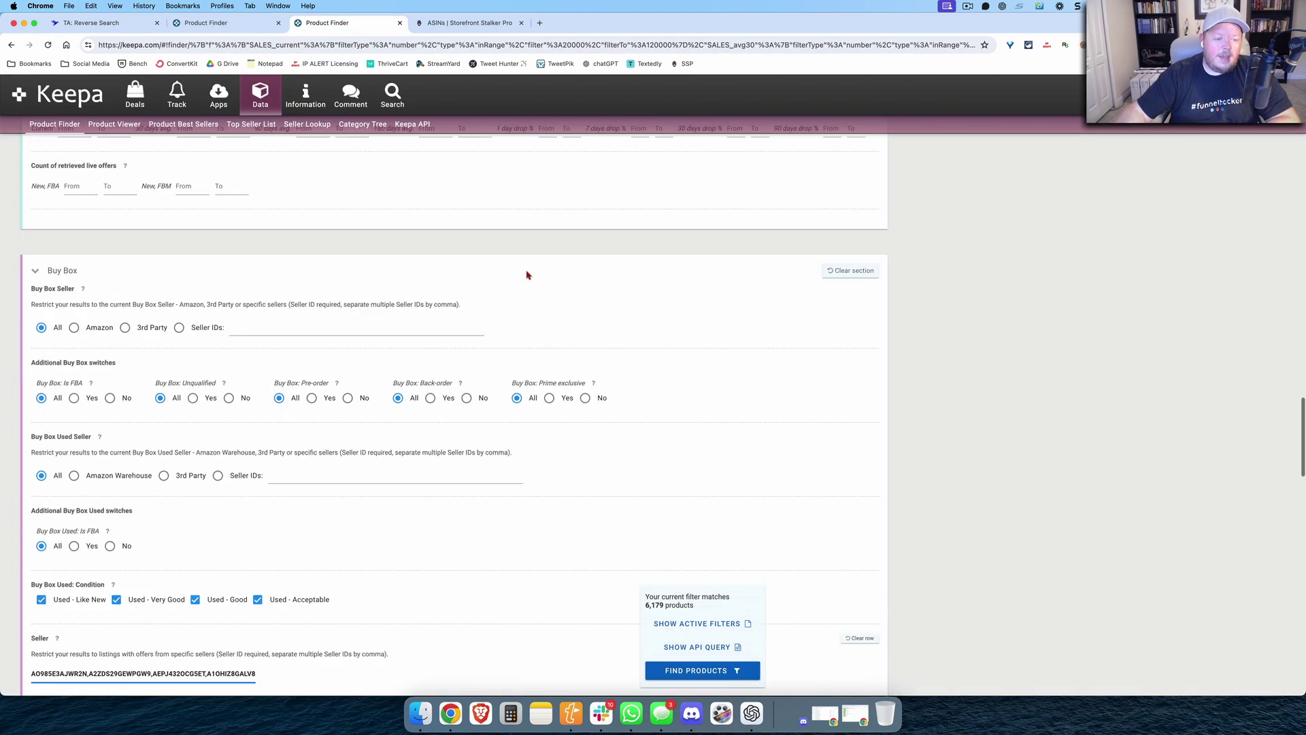
scroll(528, 274, down, 9)
scroll(528, 274, up, 4)
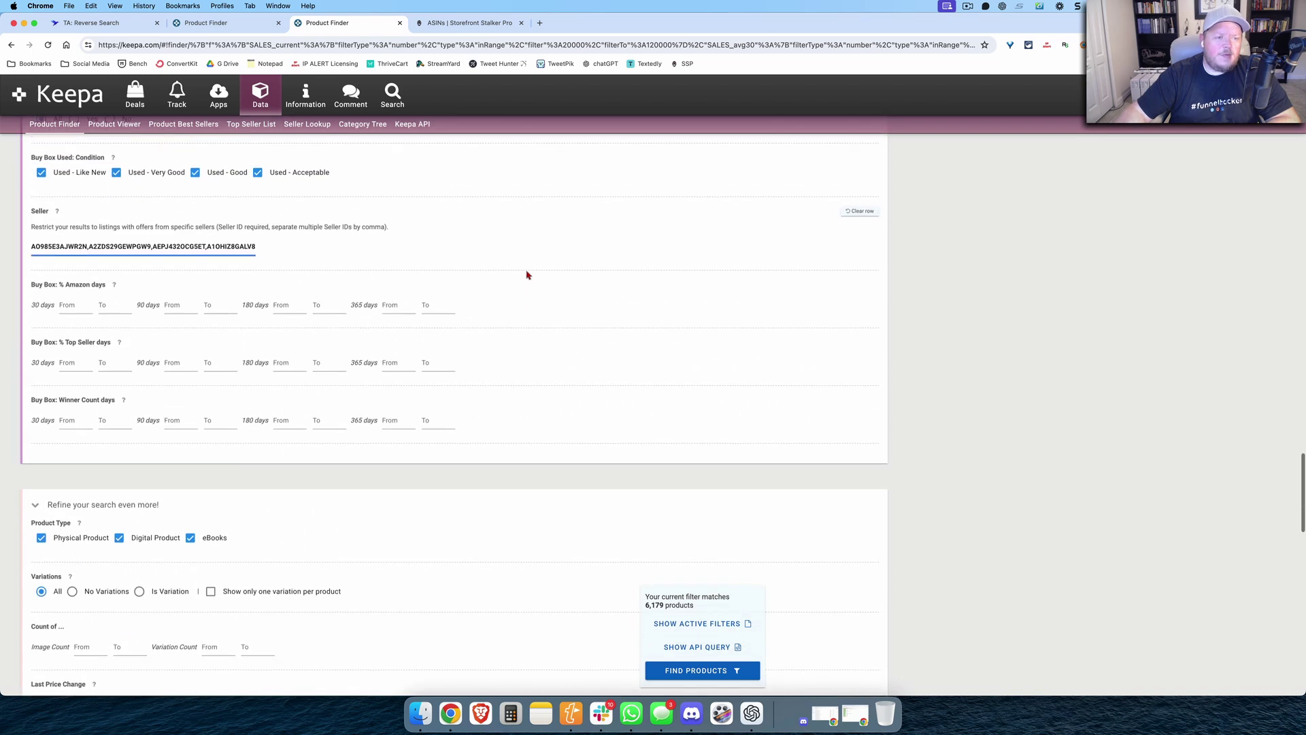
drag(31, 246, 346, 249)
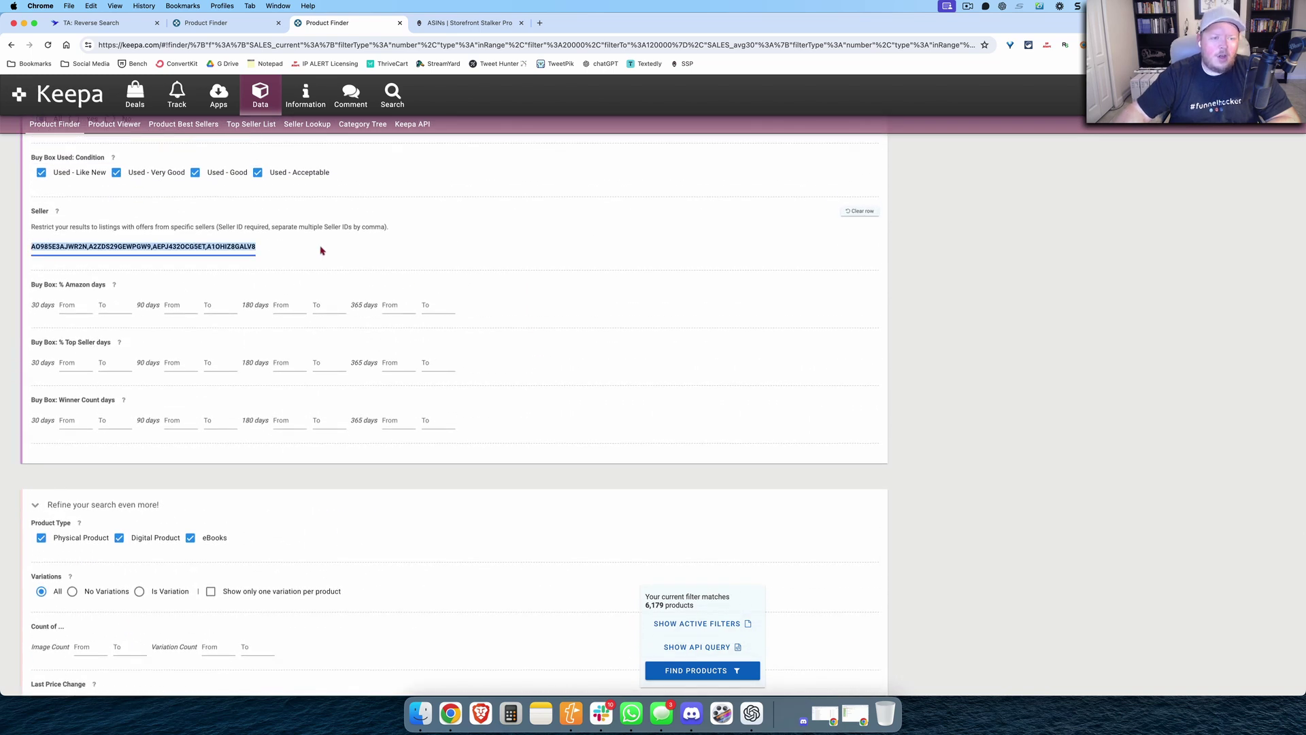
scroll(431, 265, down, 15)
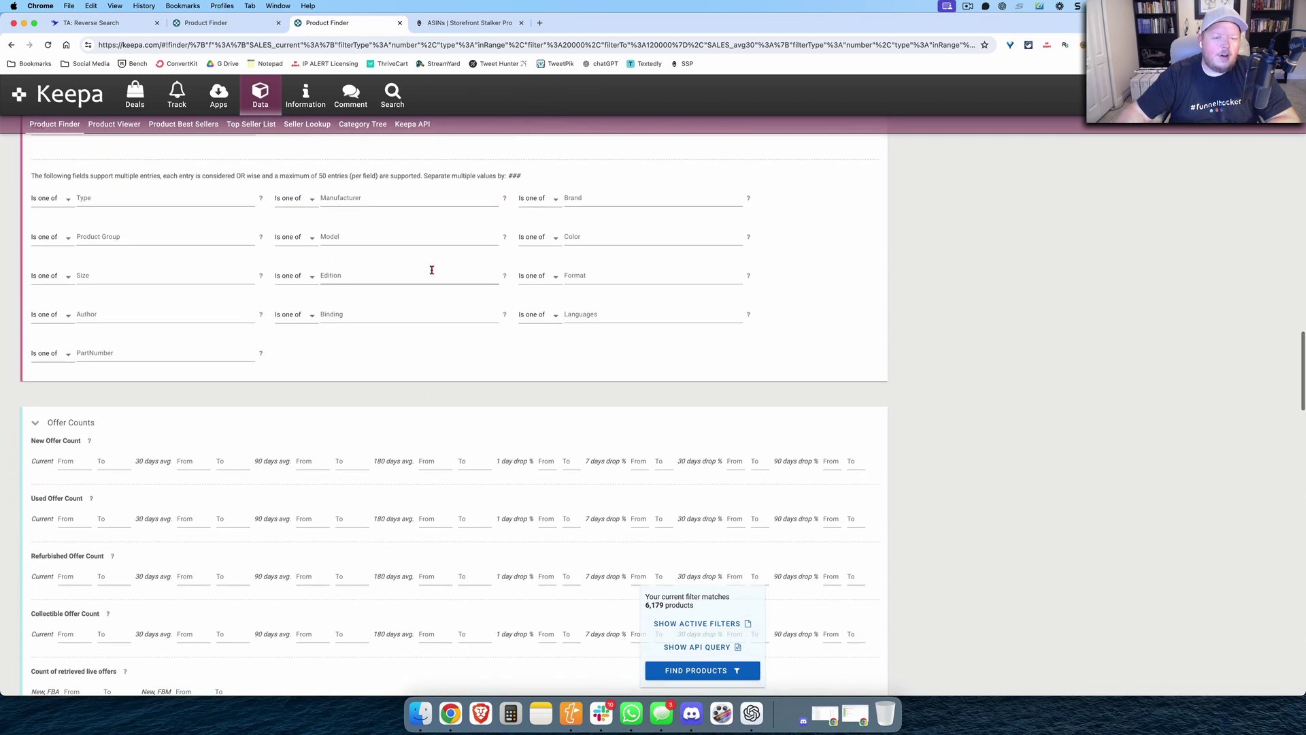
scroll(431, 270, up, 15)
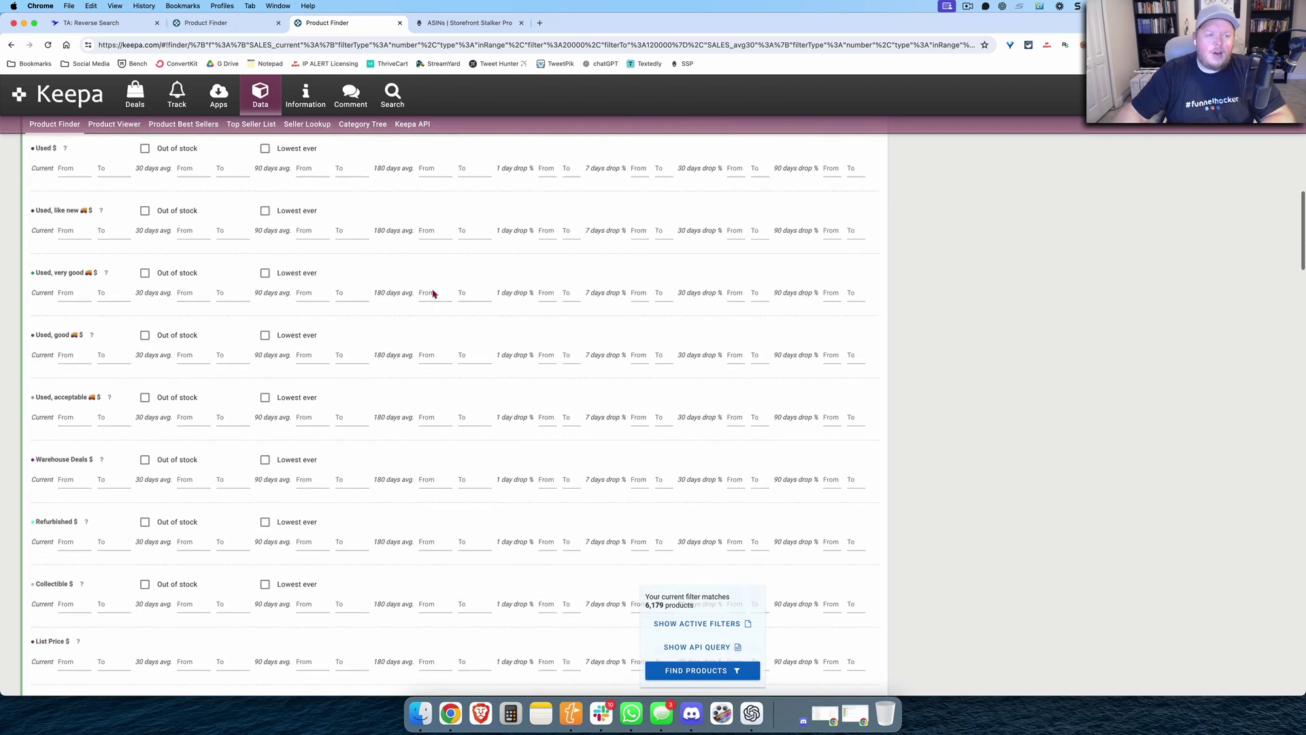
scroll(433, 294, up, 15)
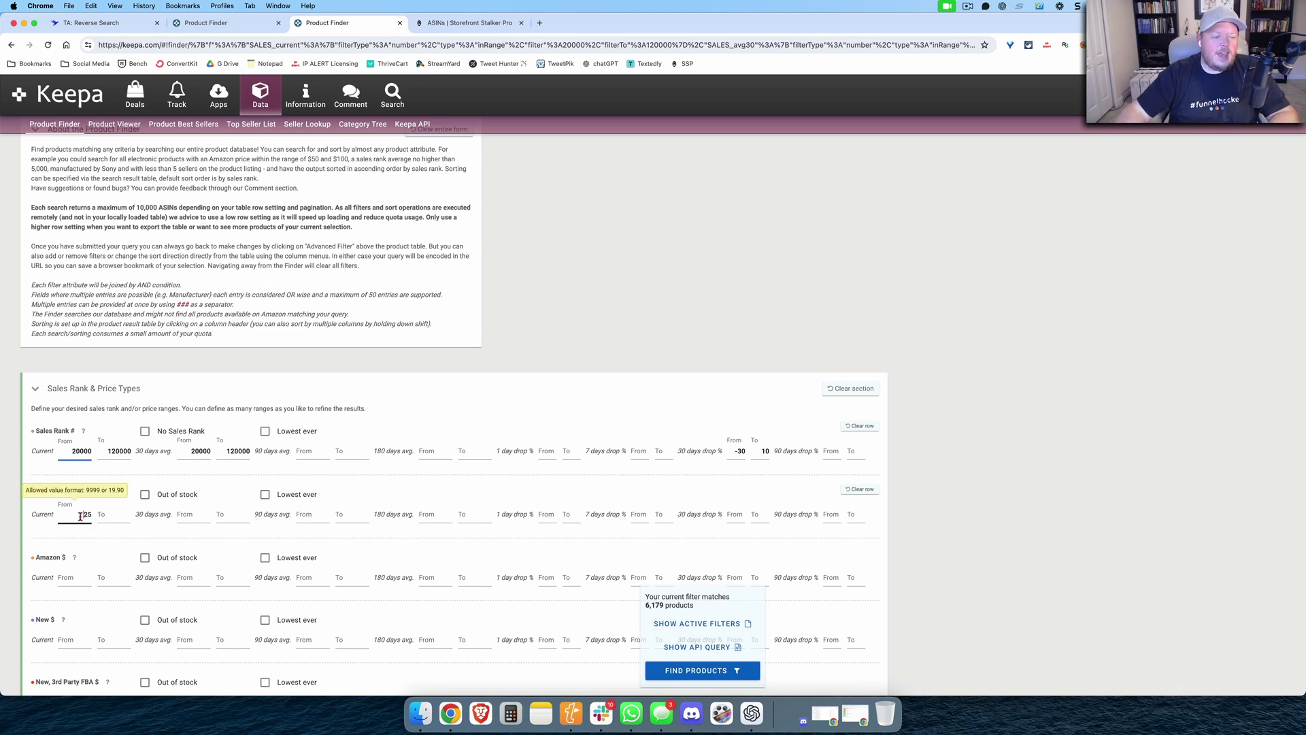
Set the Buy Box minimum to 25 and run the sales rank 20,000–120,000 product search
double_click(87, 515)
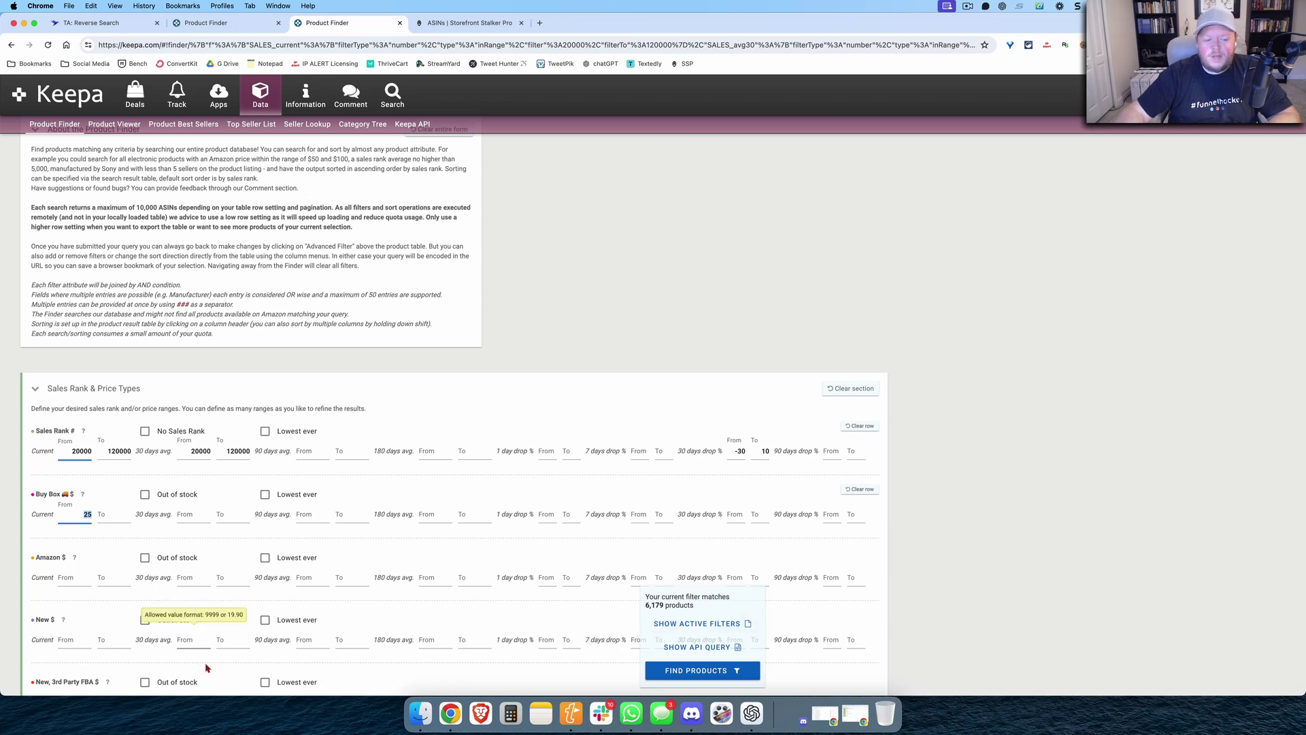
drag(656, 605, 711, 617)
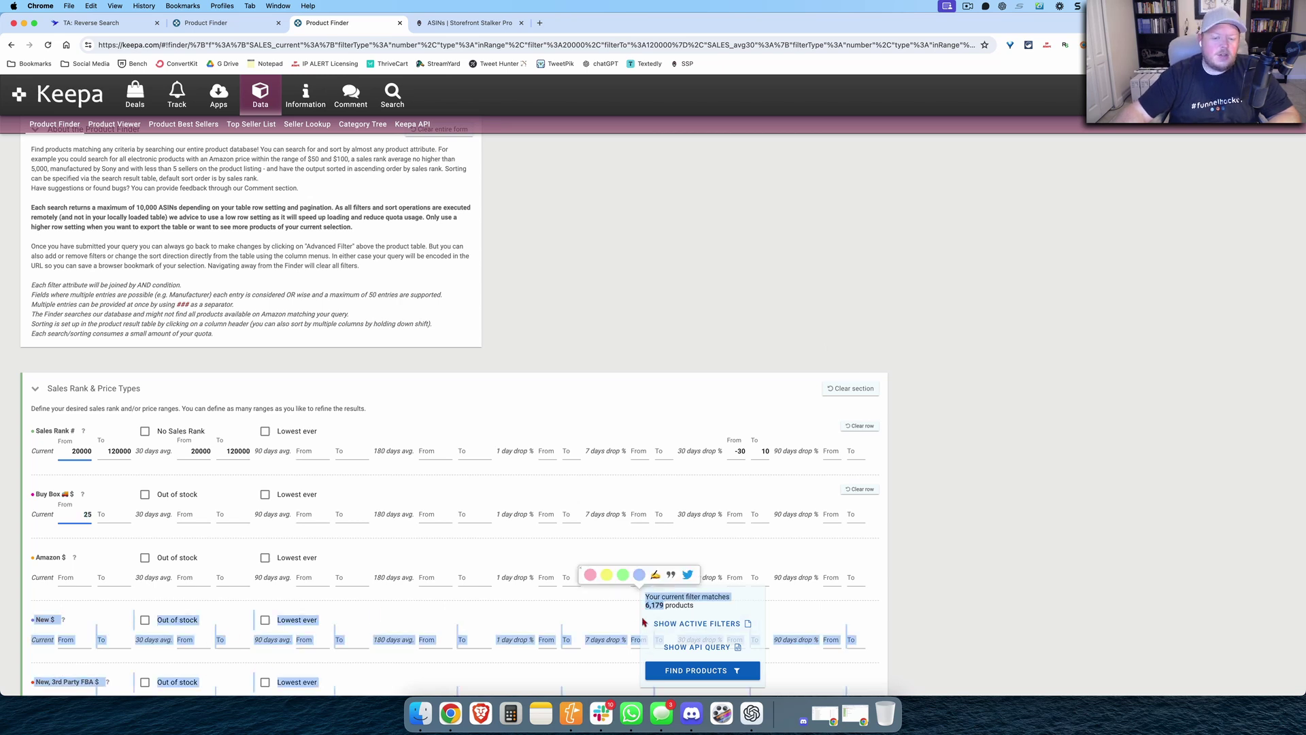
click(715, 613)
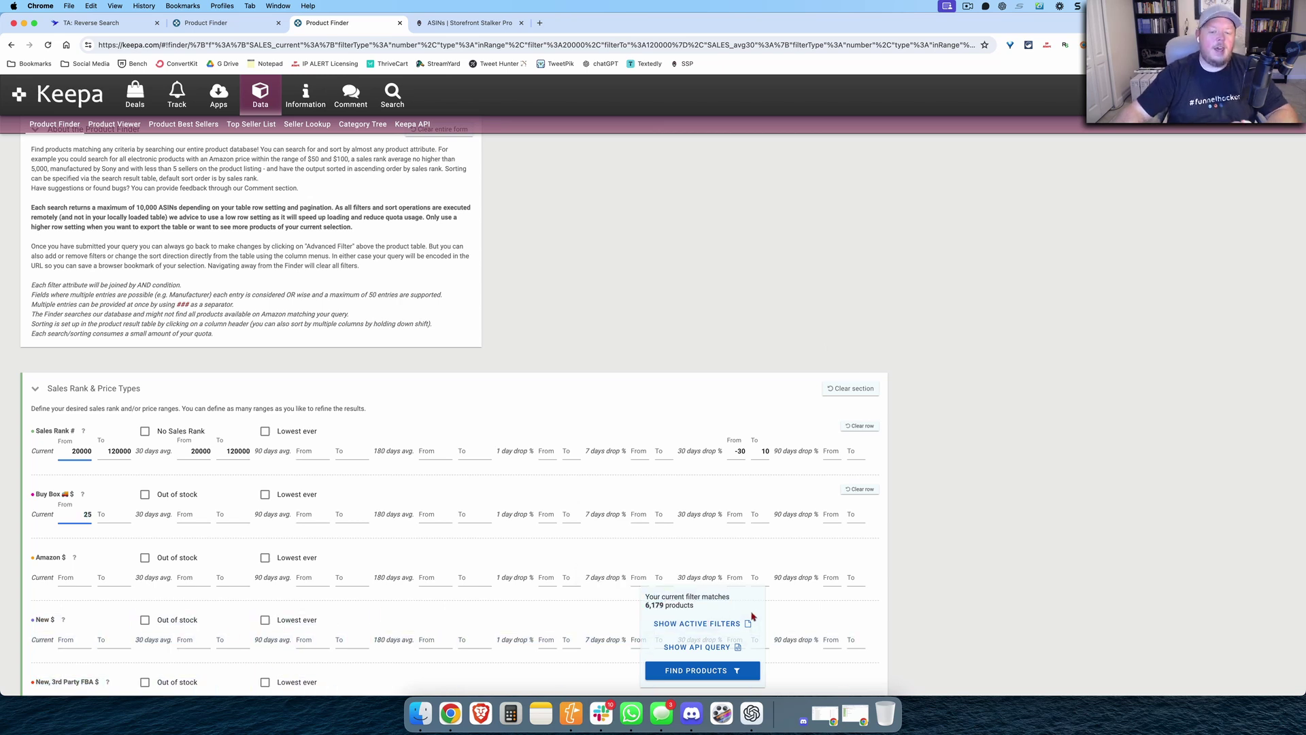
click(719, 670)
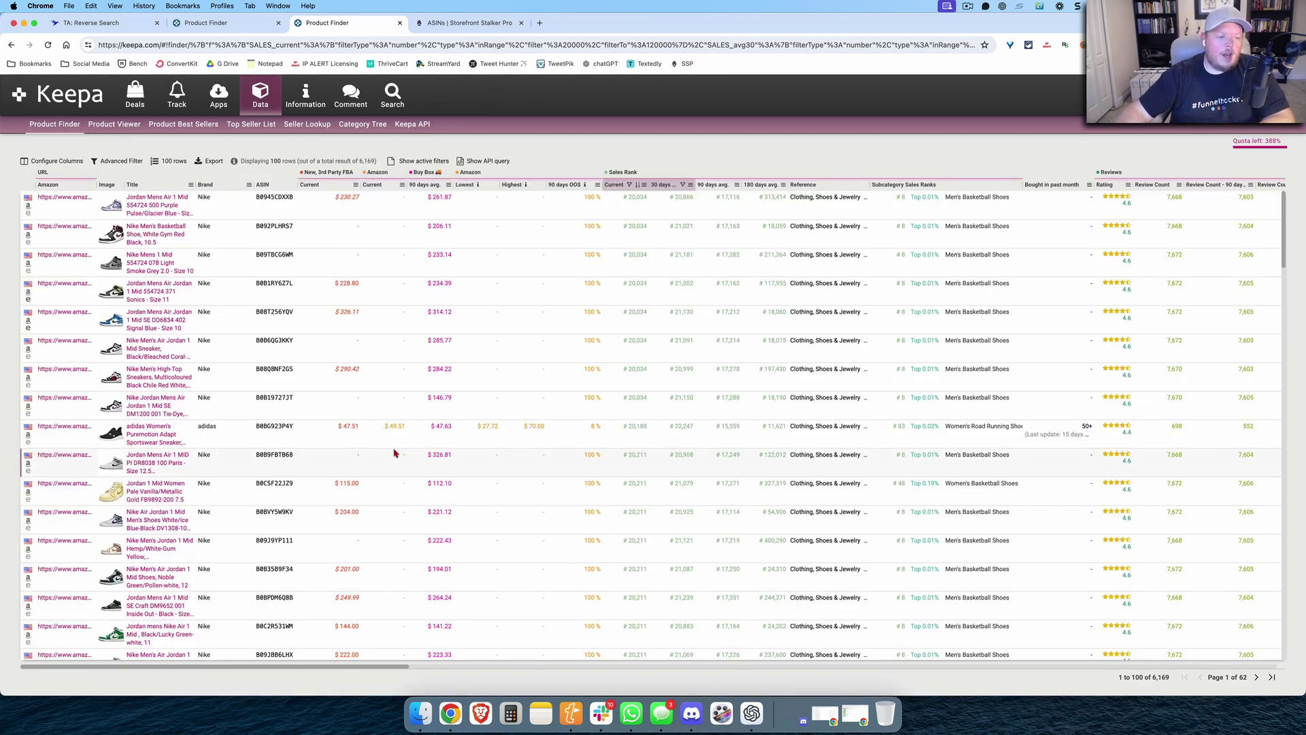
Browse the 6,169 results and export the page's ASINs only as a CSV file
scroll(323, 391, down, 10)
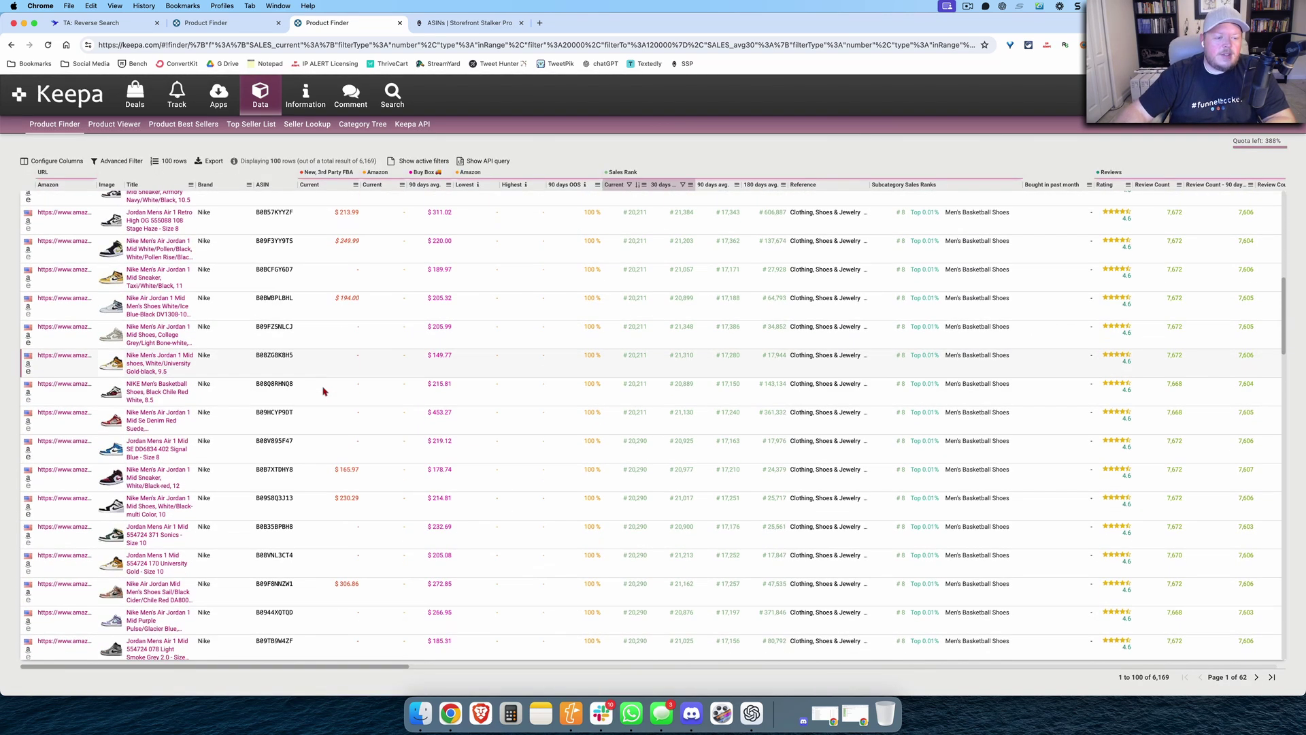
scroll(323, 392, down, 10)
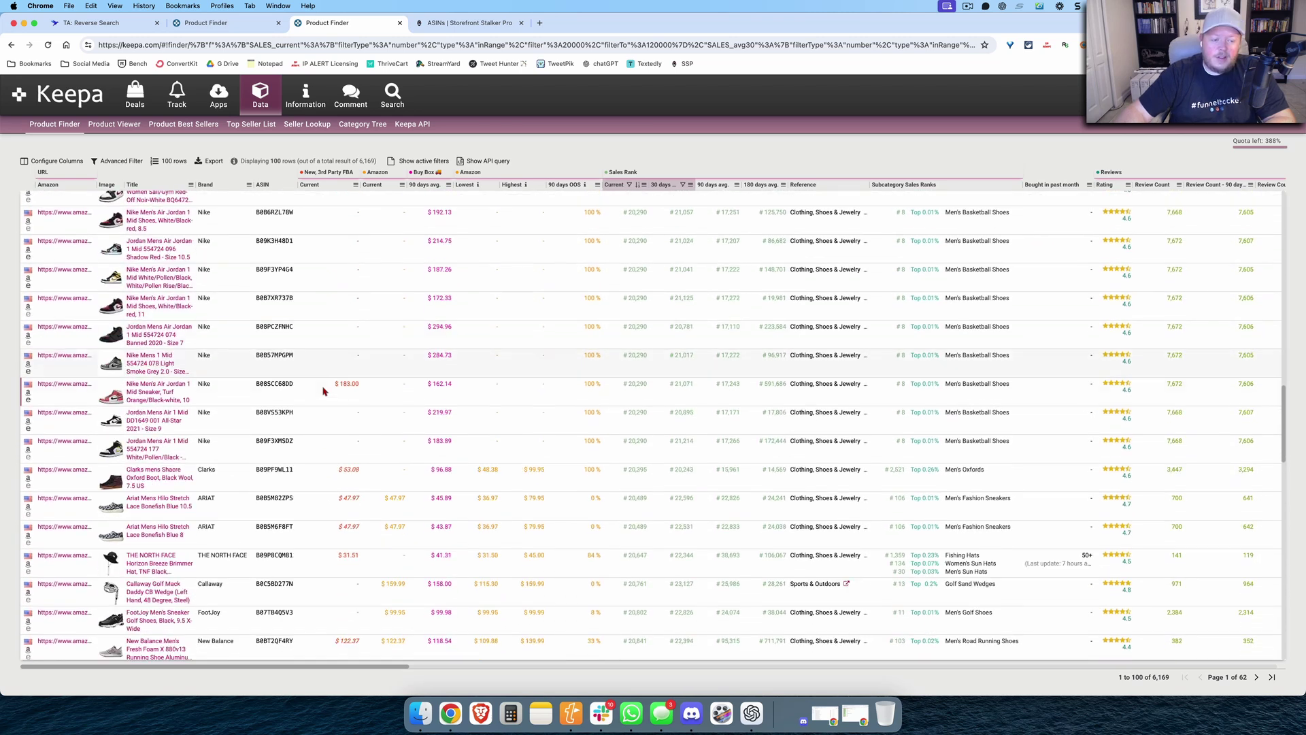
scroll(323, 391, down, 1)
mouse_move(146, 372)
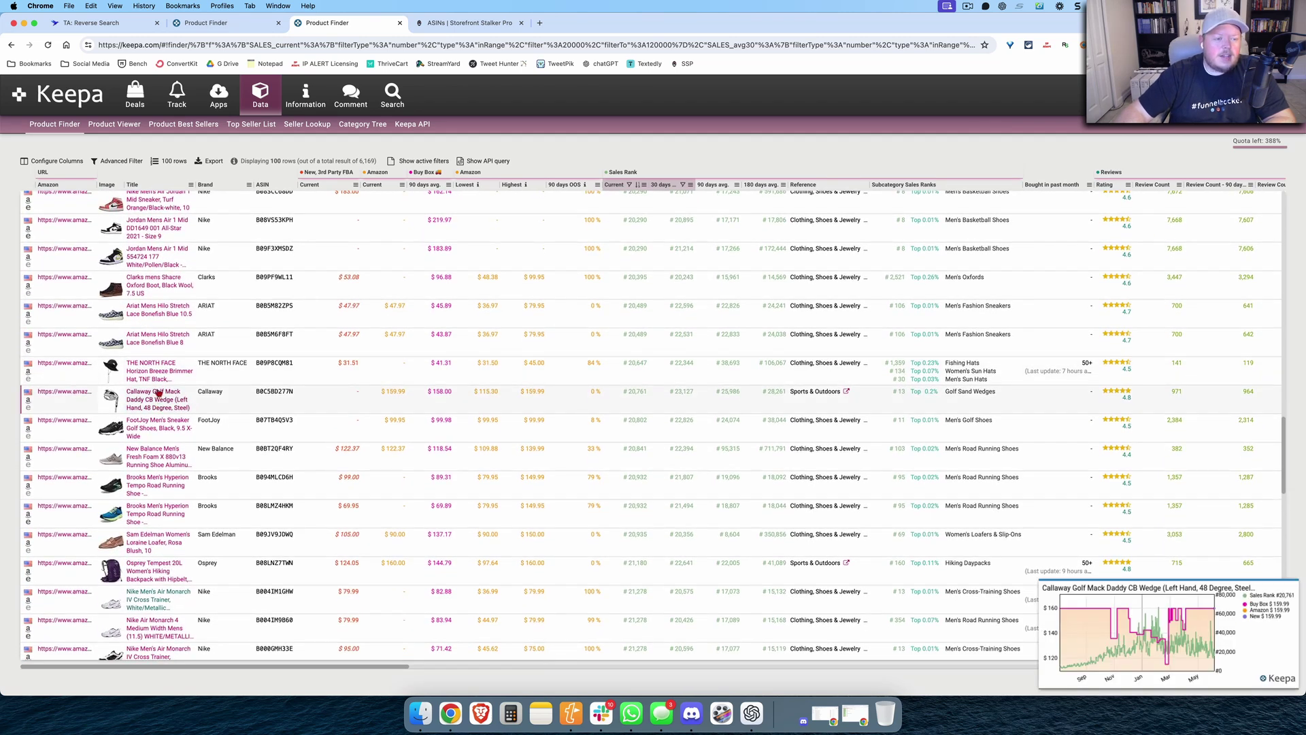
mouse_move(147, 401)
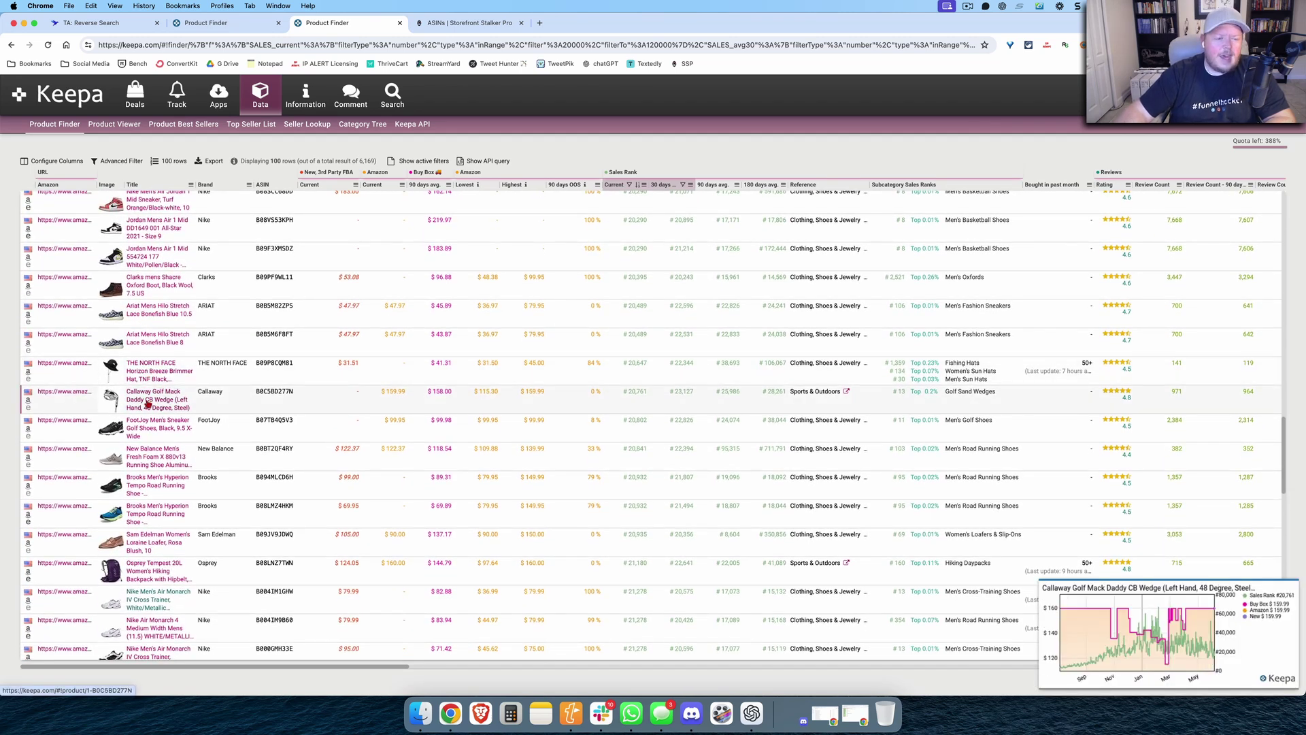
scroll(325, 400, down, 10)
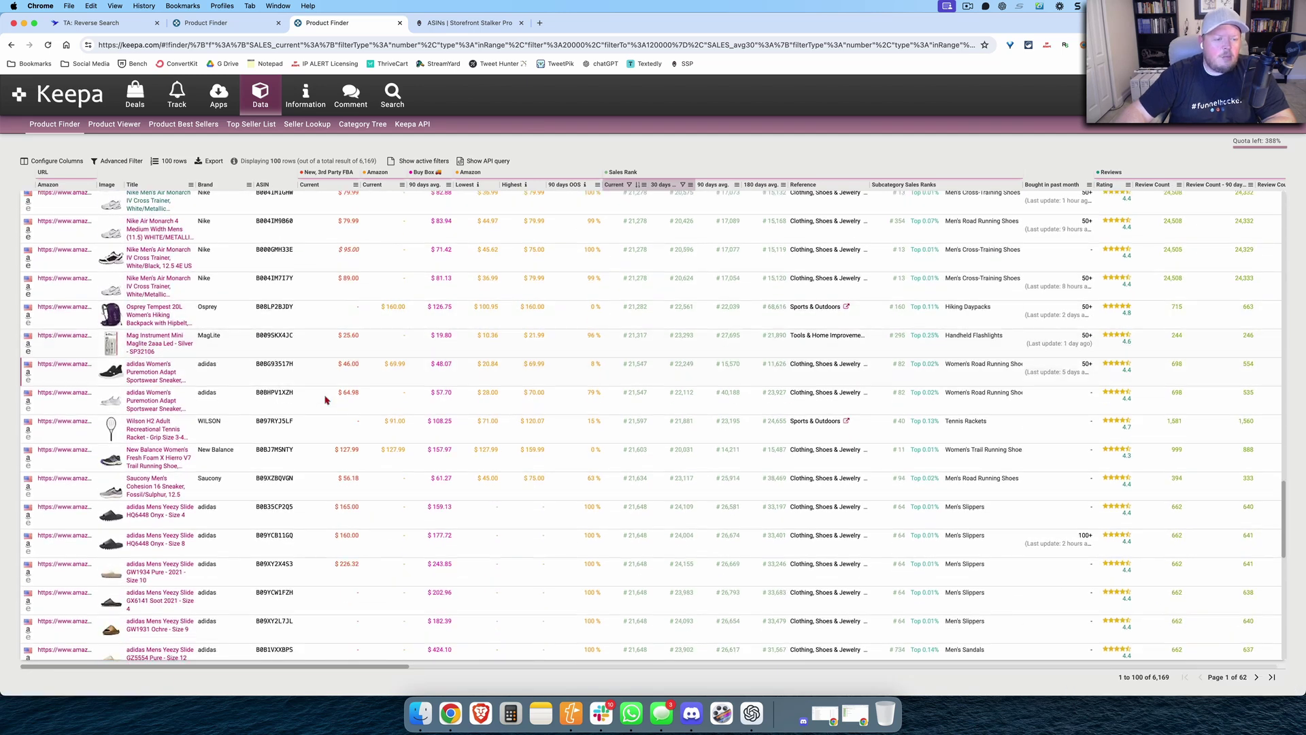
scroll(325, 400, down, 10)
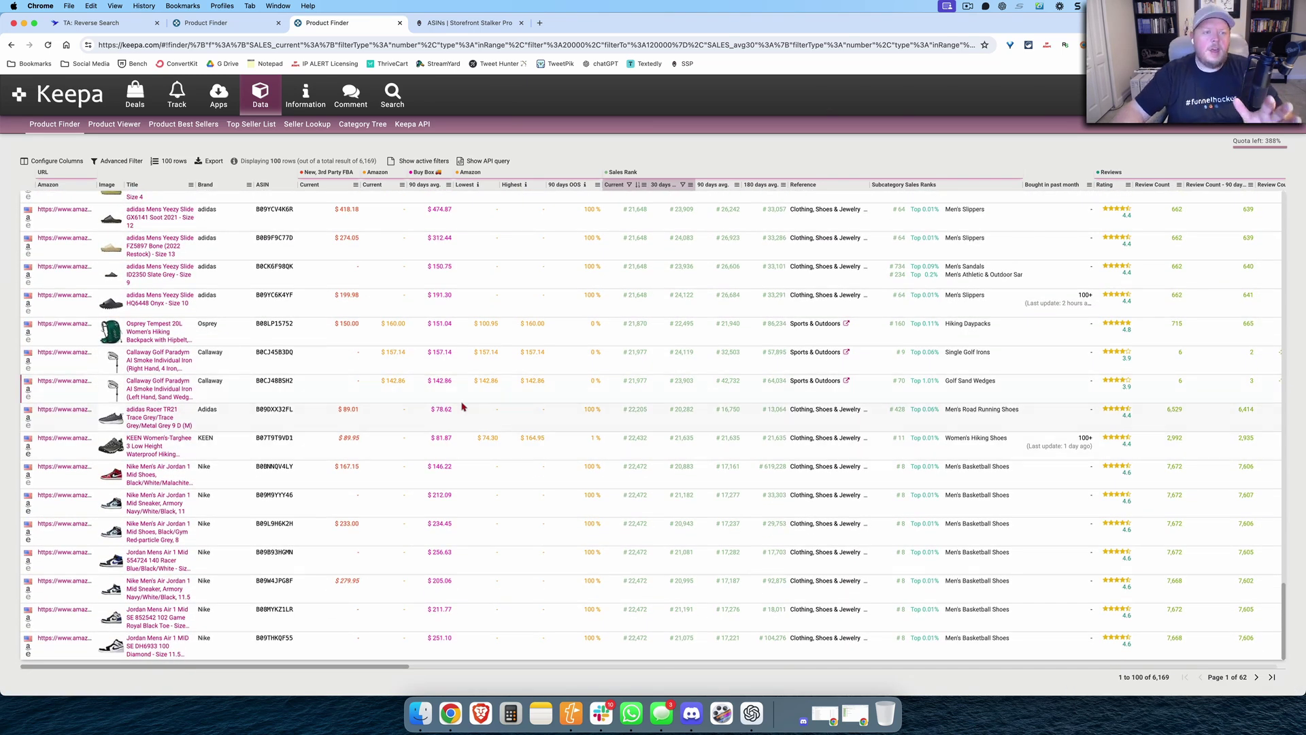
click(212, 162)
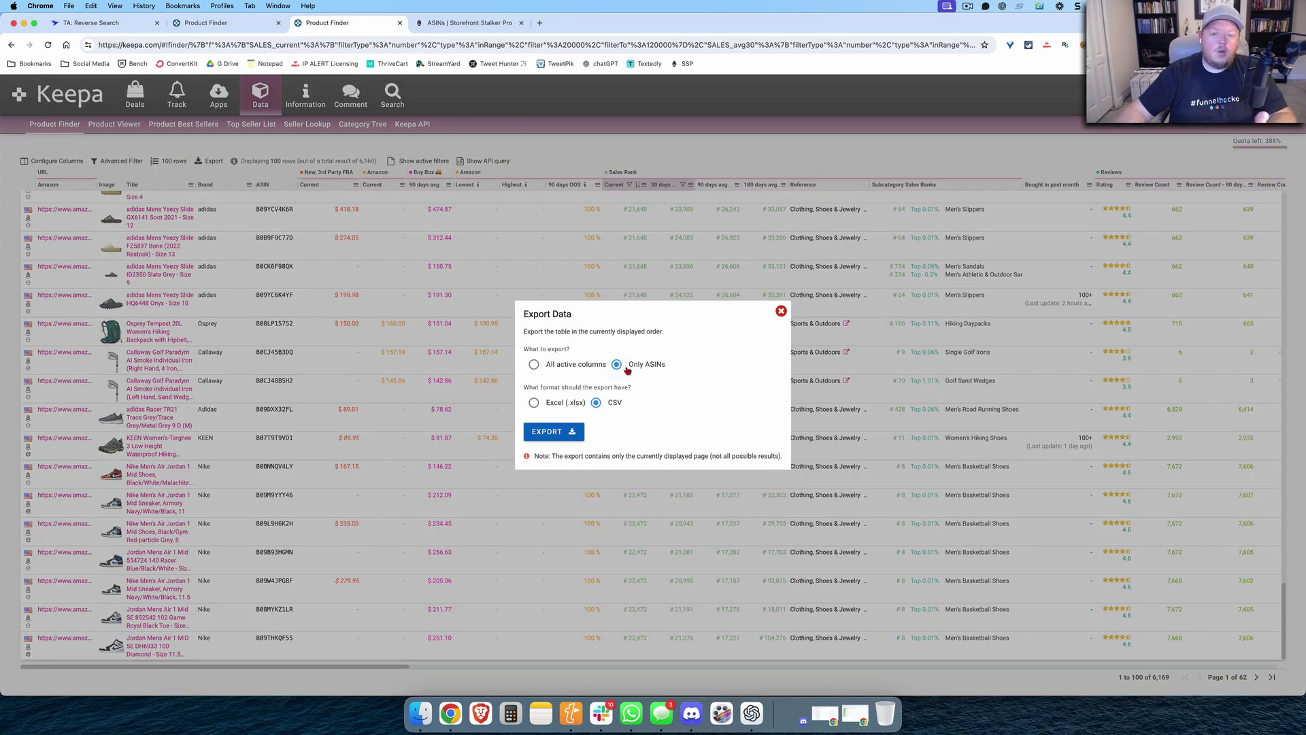
click(572, 432)
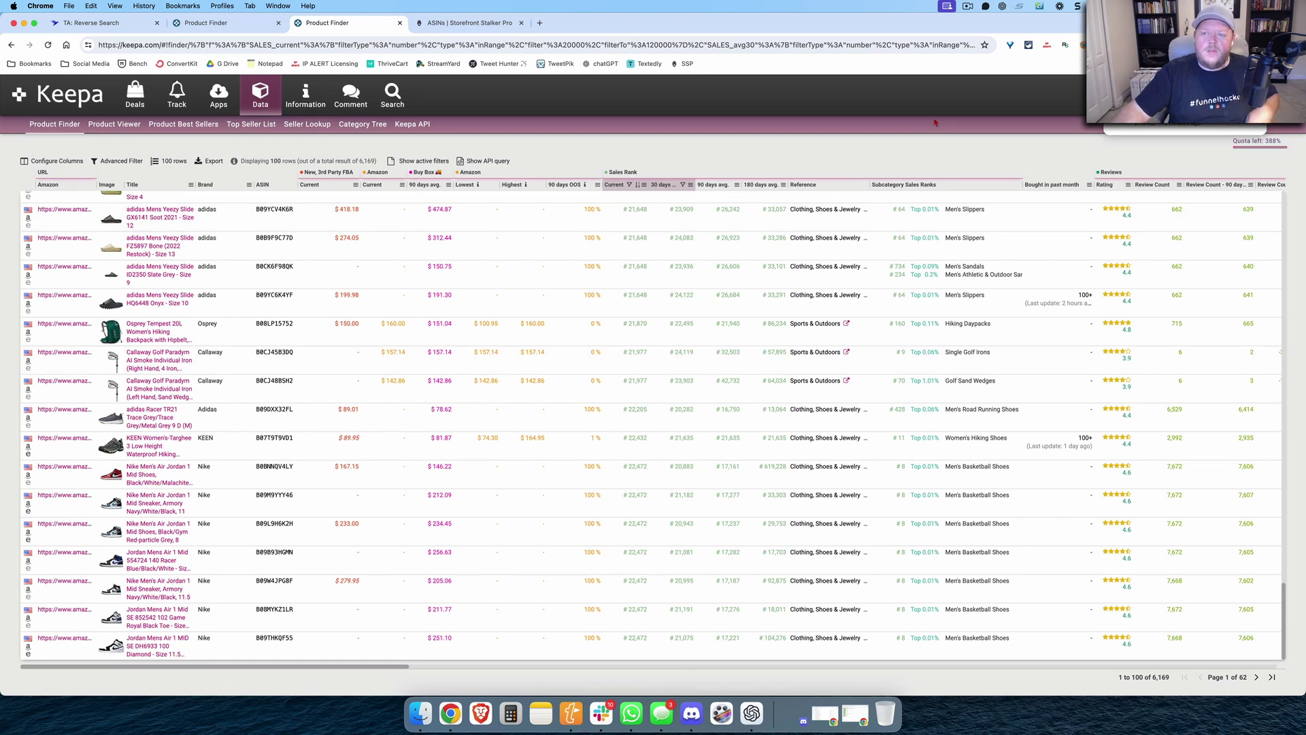
Upload the KeepaExport ProductFinder CSV as the reverse search's bulk product codes, mapped by ASIN
click(128, 26)
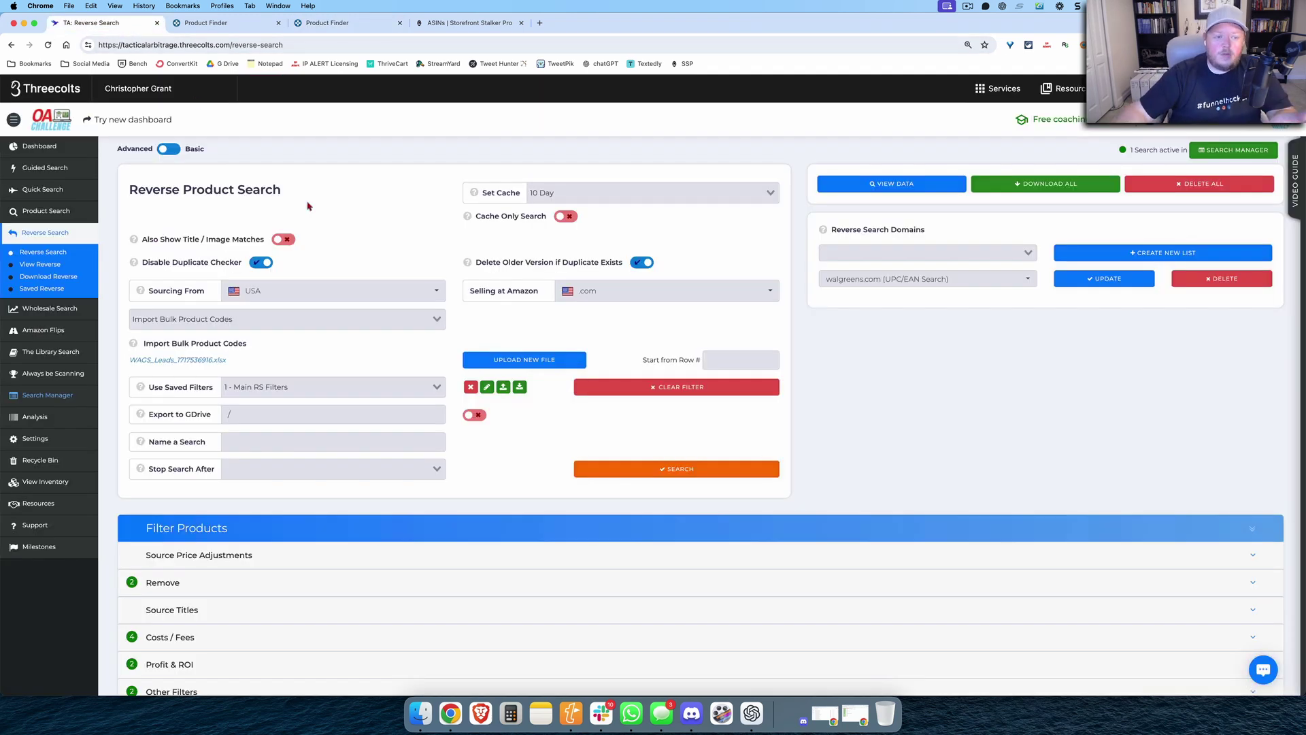
click(522, 361)
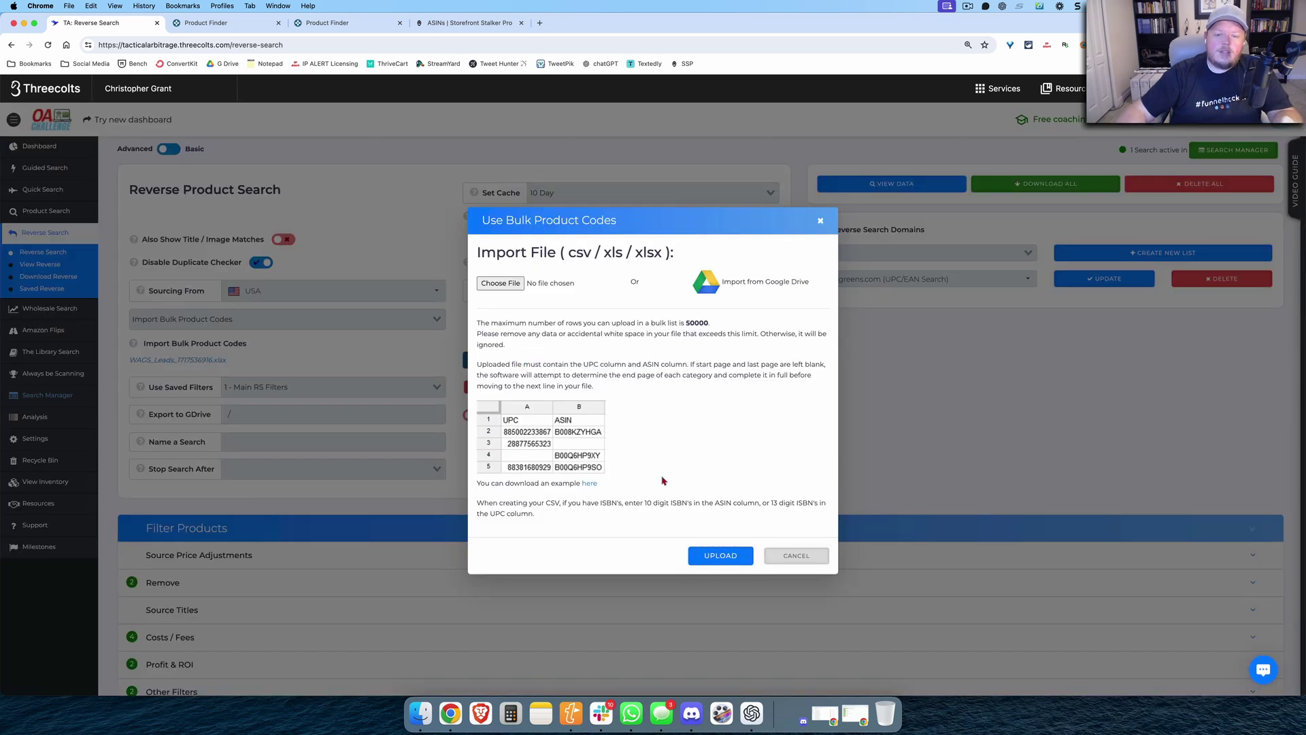
click(500, 283)
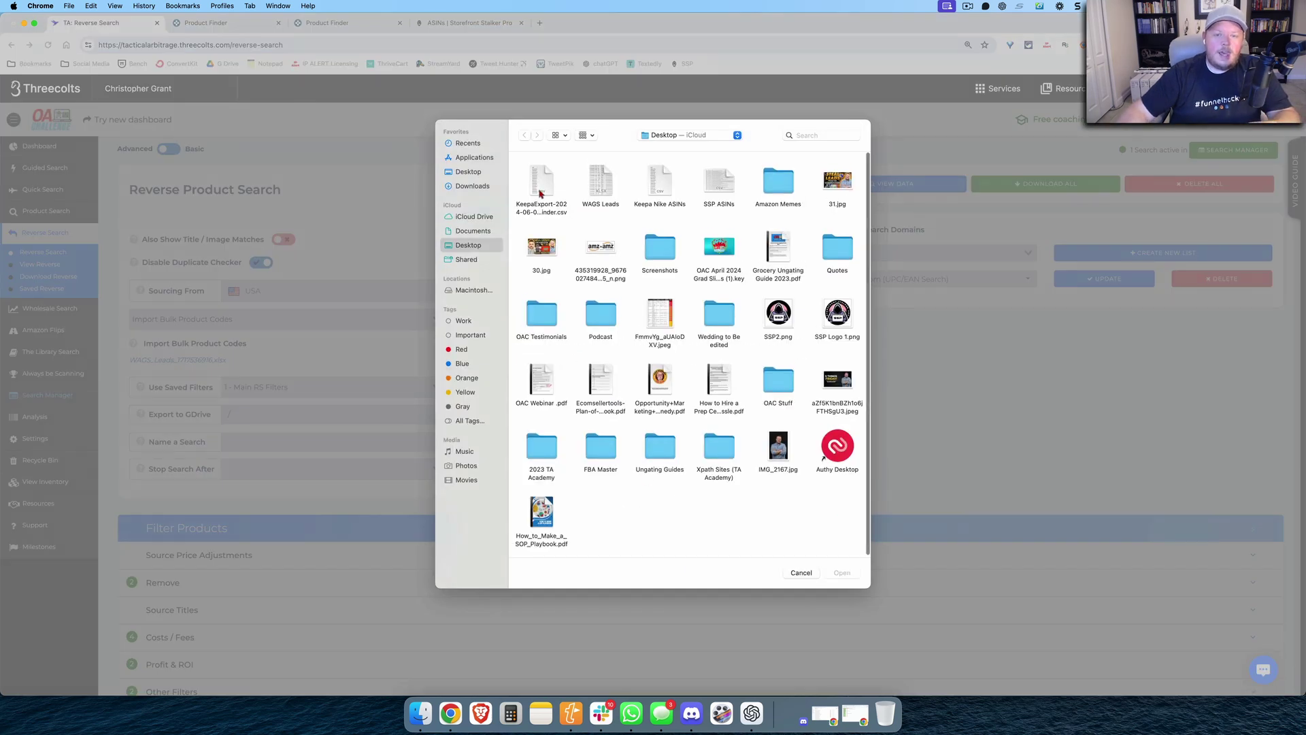
click(541, 193)
click(842, 574)
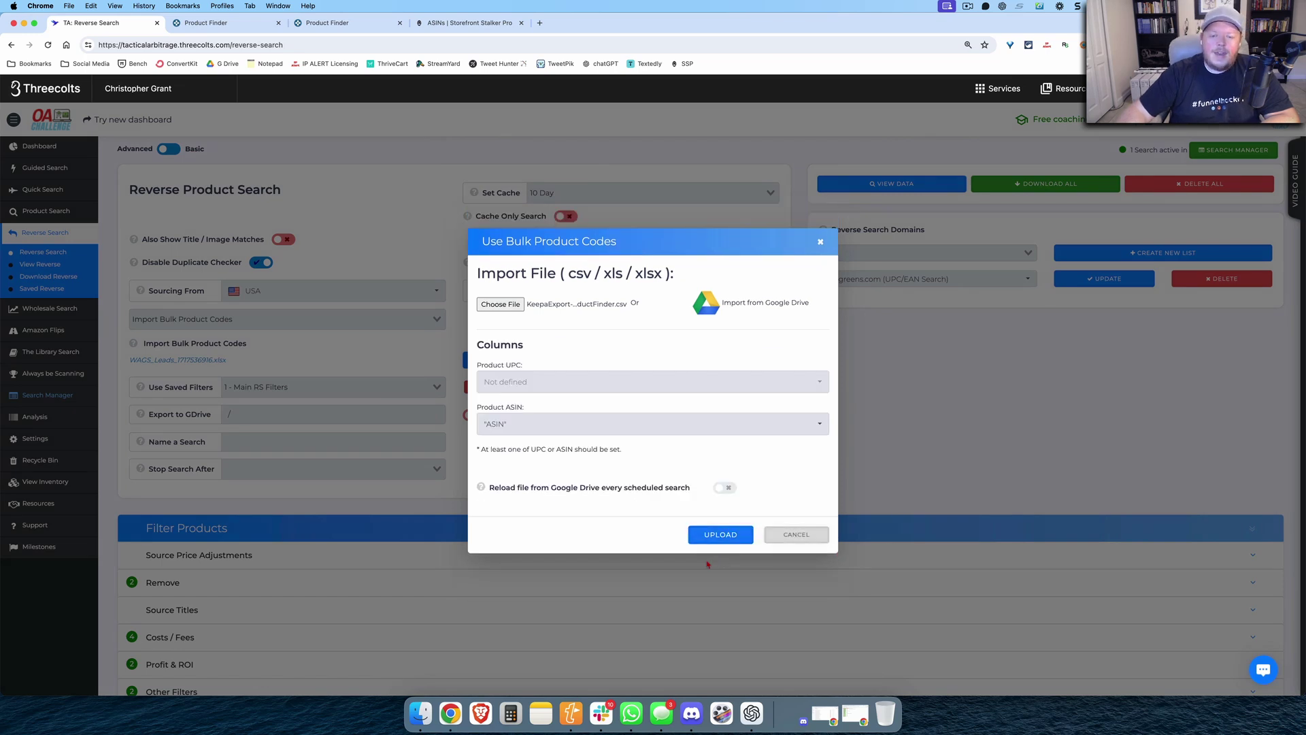
click(705, 537)
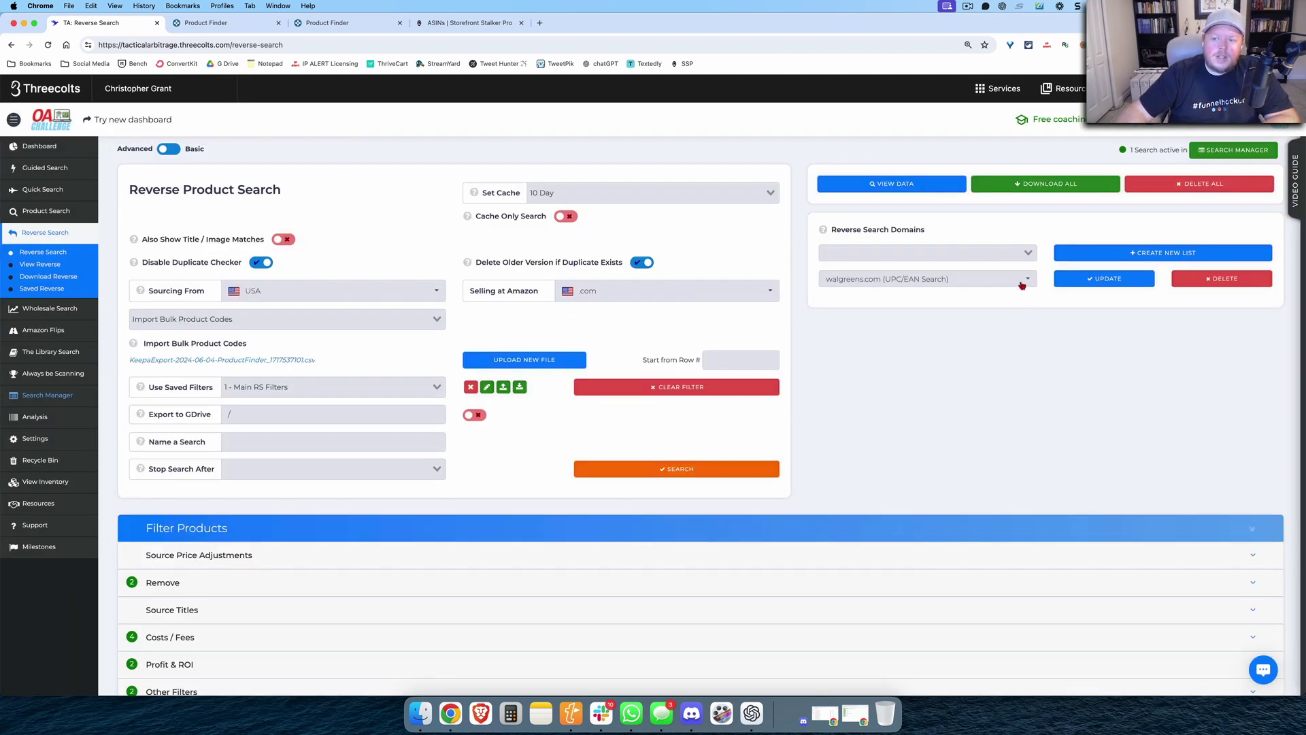
Clear the store domains and add kohls.com, macys.com and dickssportinggoods.com
click(1022, 283)
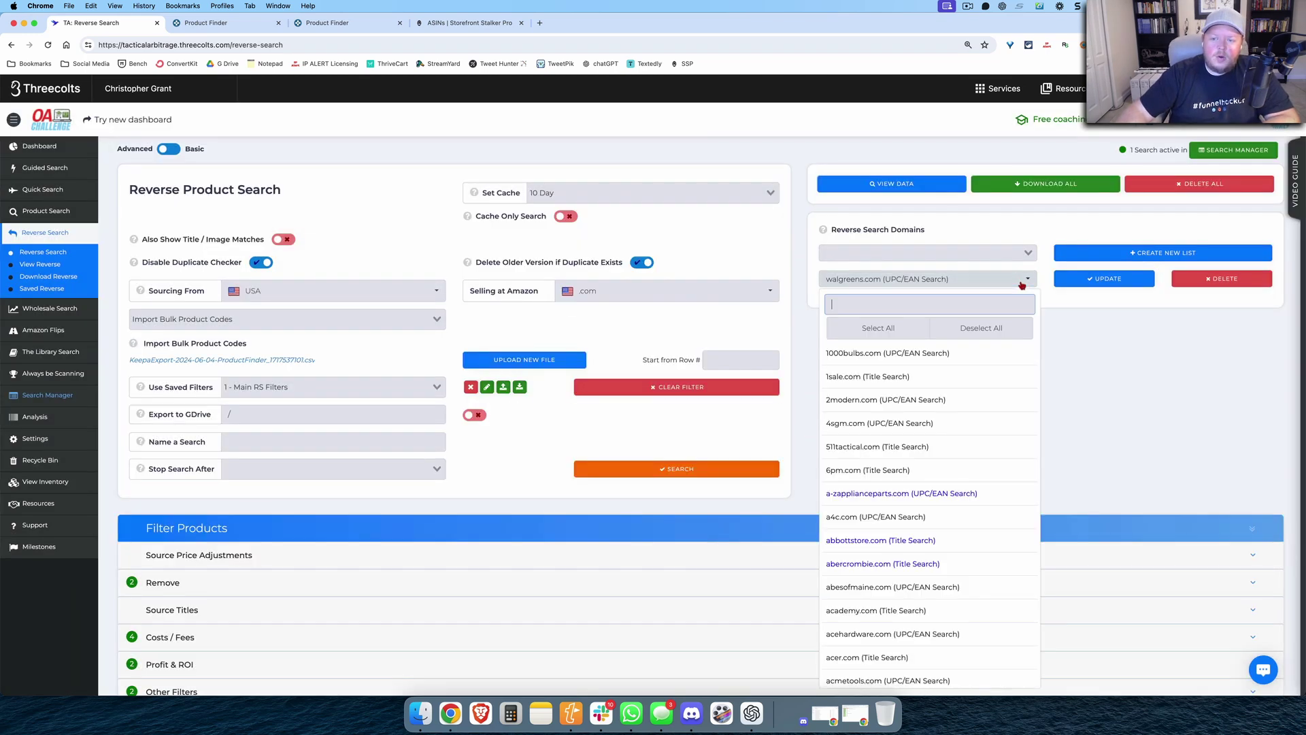
click(986, 329)
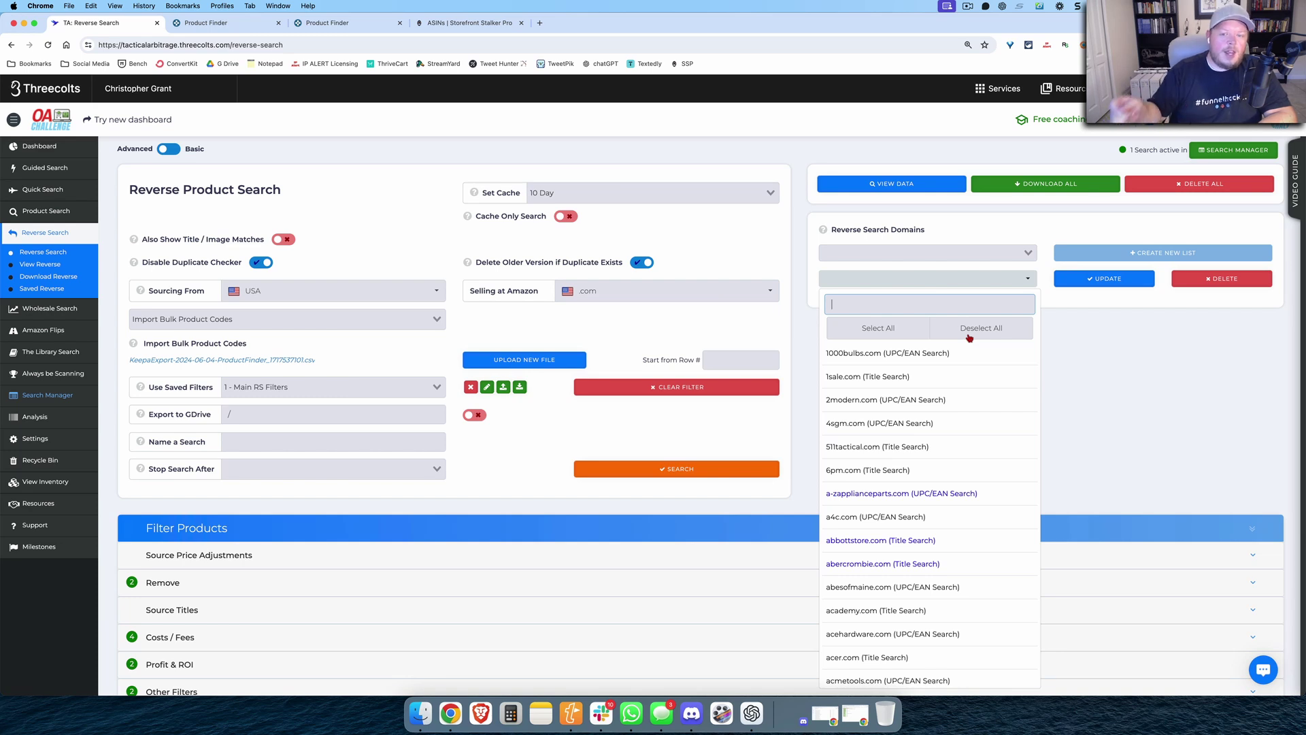
text(kohl)
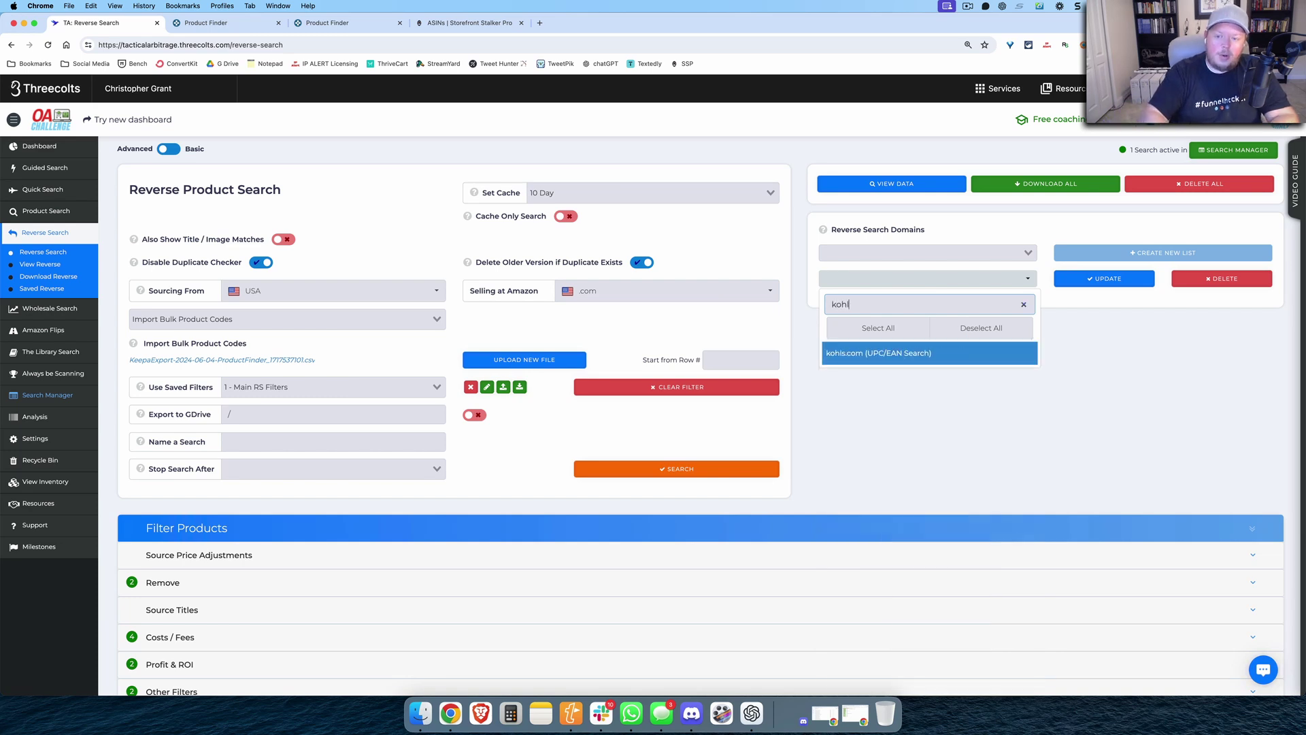
click(928, 354)
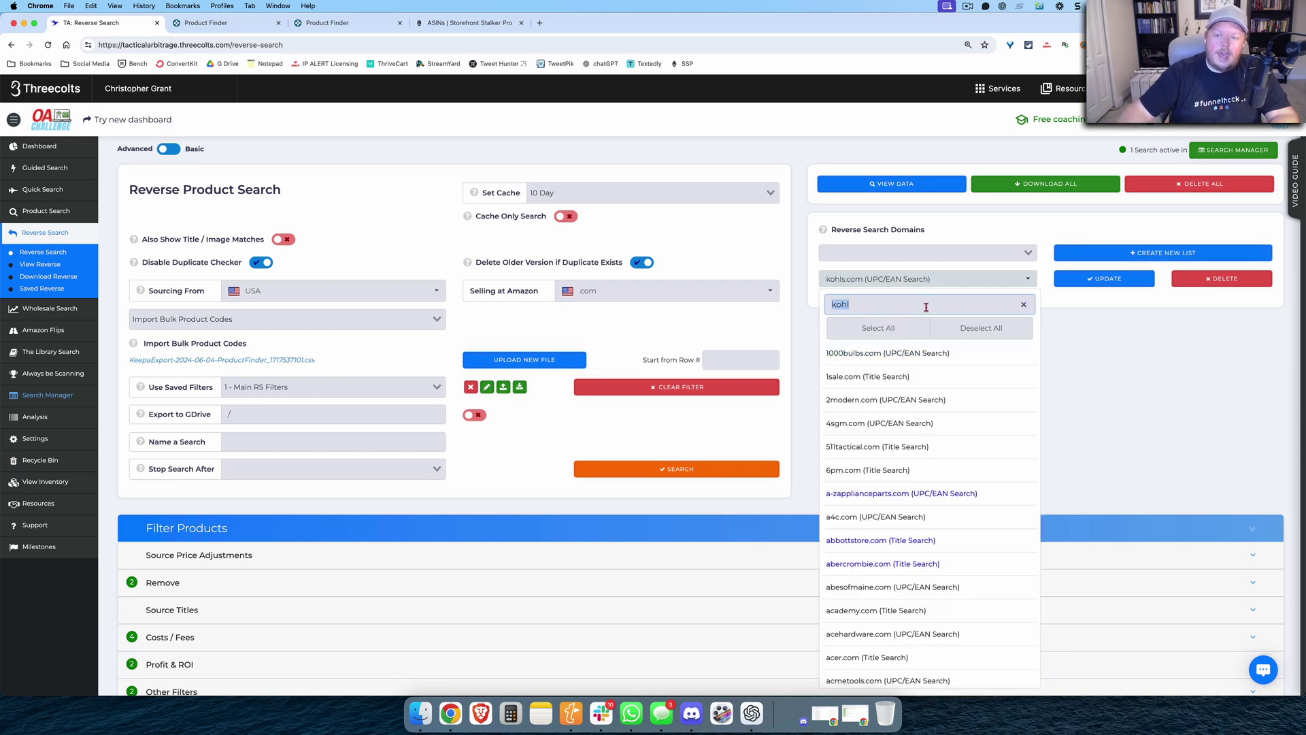
text(macy)
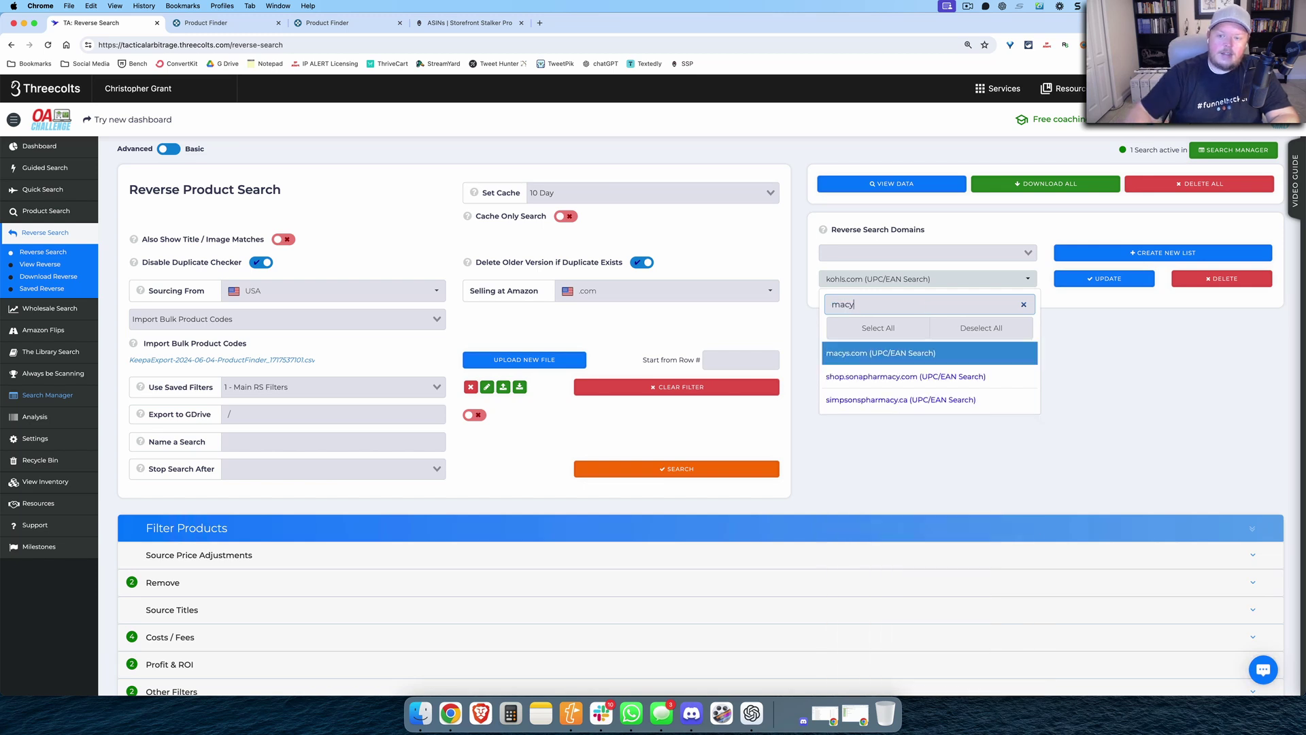
click(905, 353)
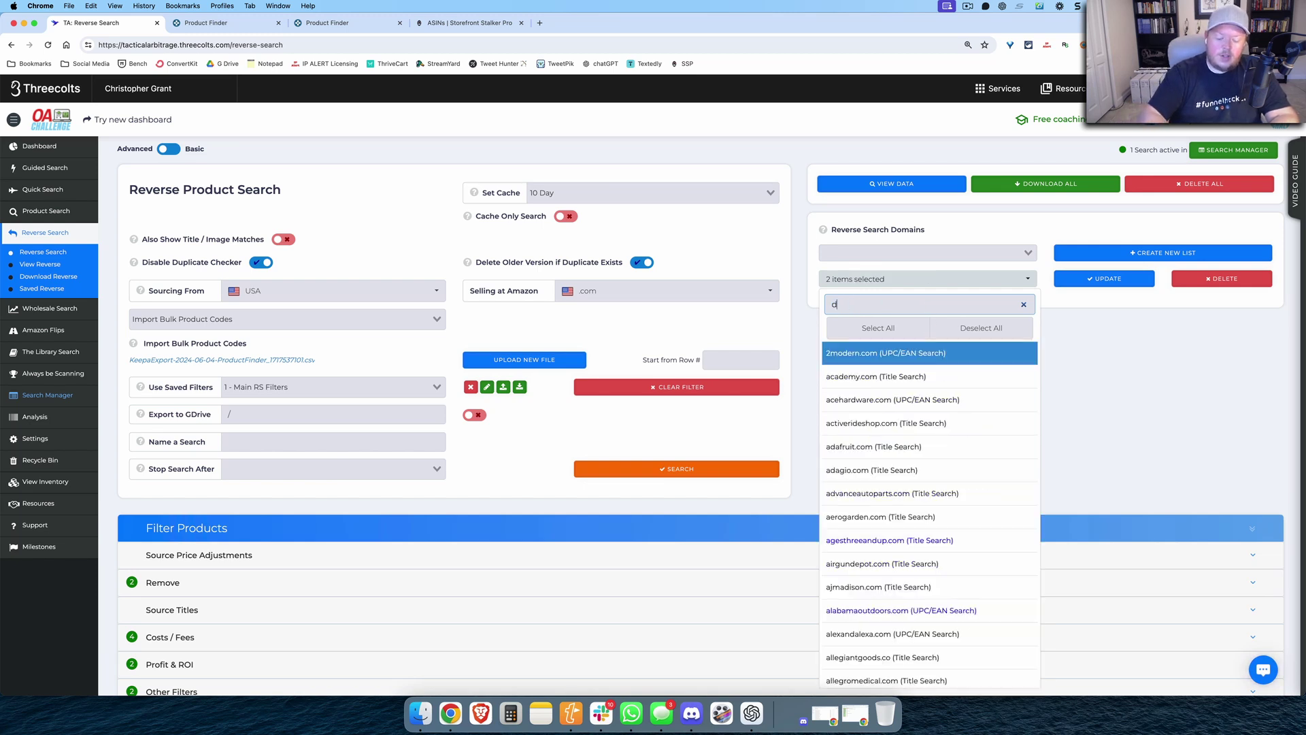
text(dick)
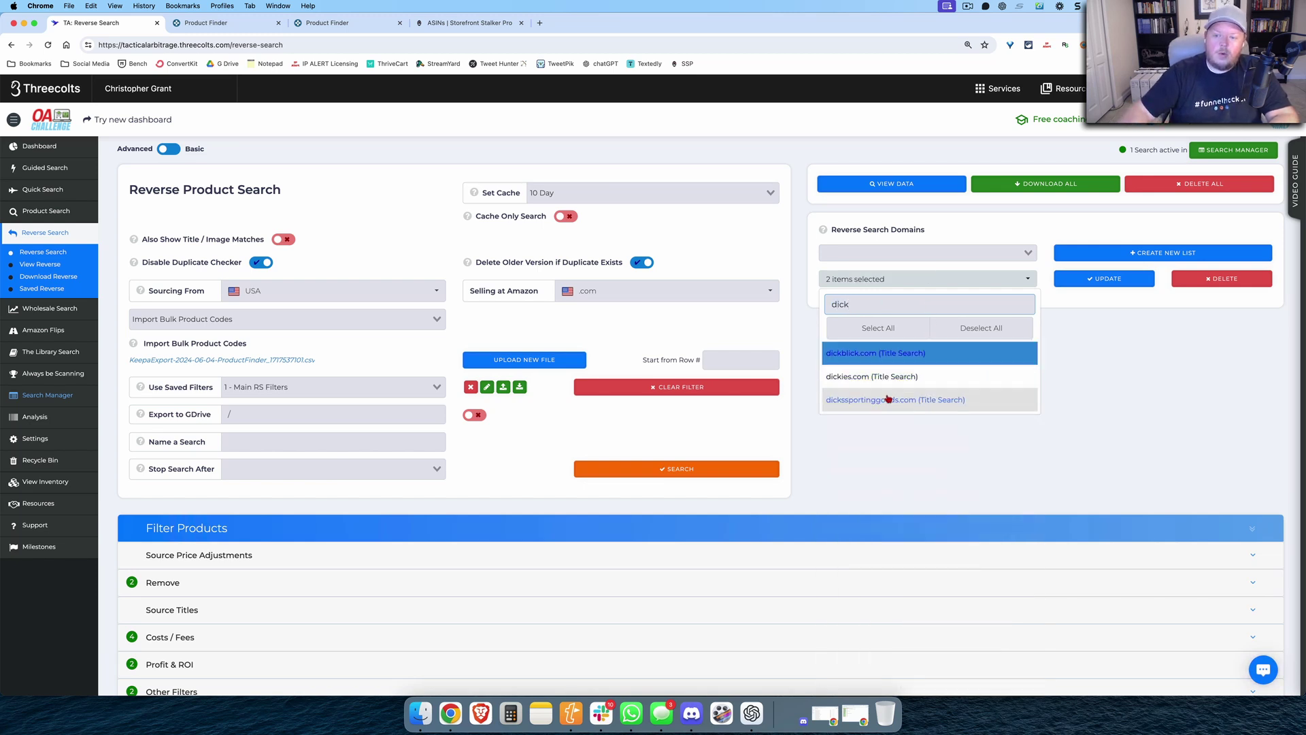
click(885, 353)
Add big5sportinggoods.com, dunhamssports.com, sportsunlimitedinc.com and holabirdsports.com, making seven domains
double_click(864, 303)
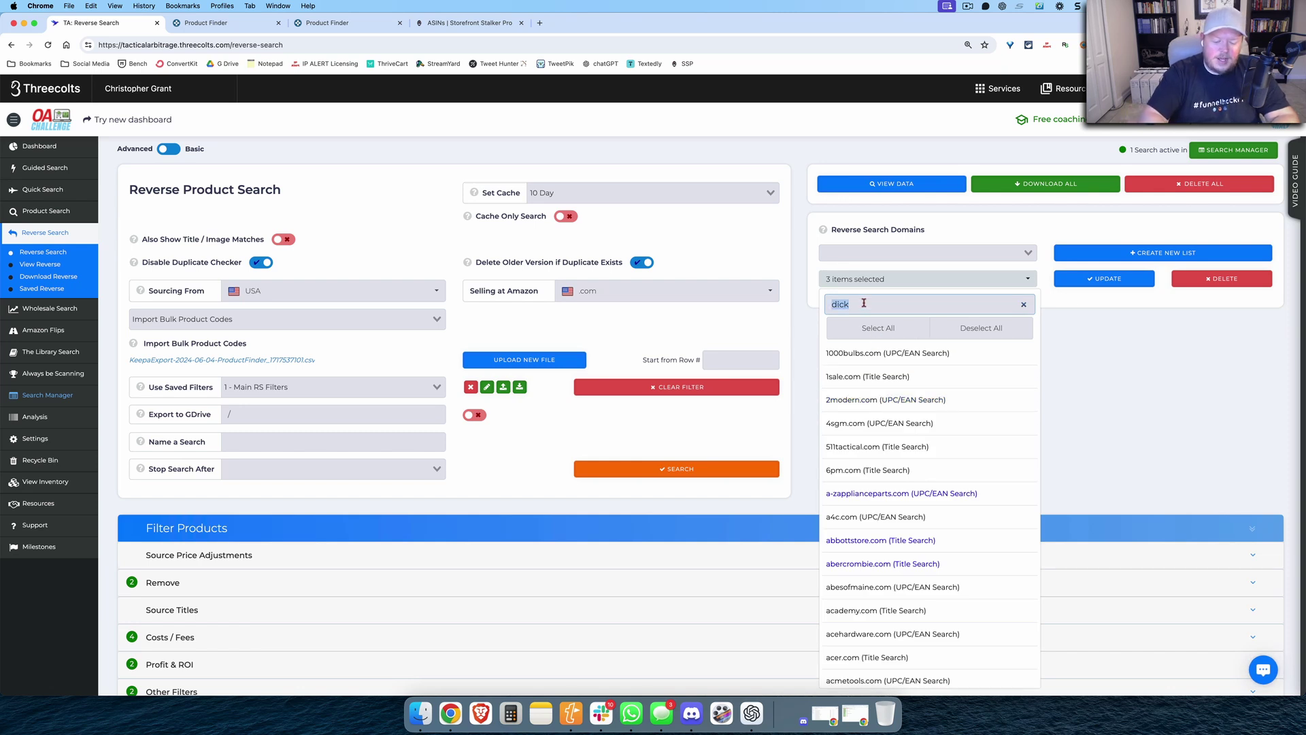
text(sport)
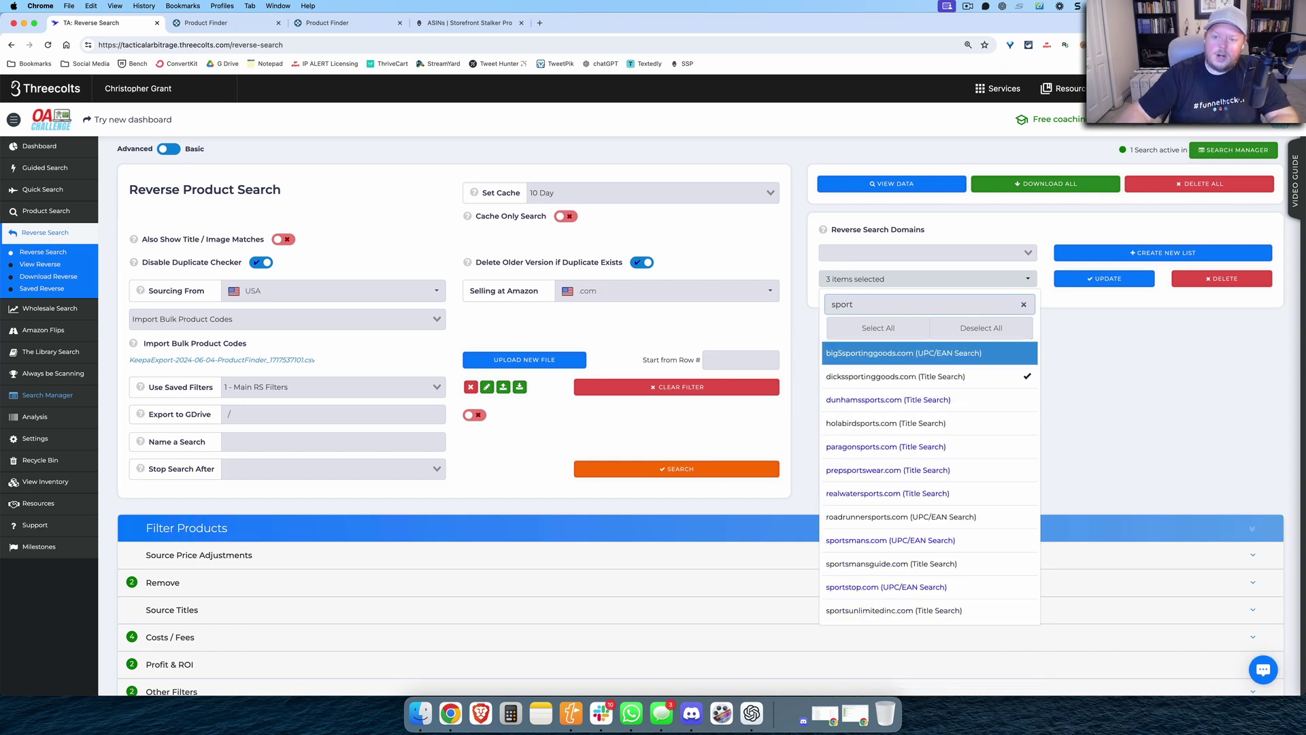
click(871, 353)
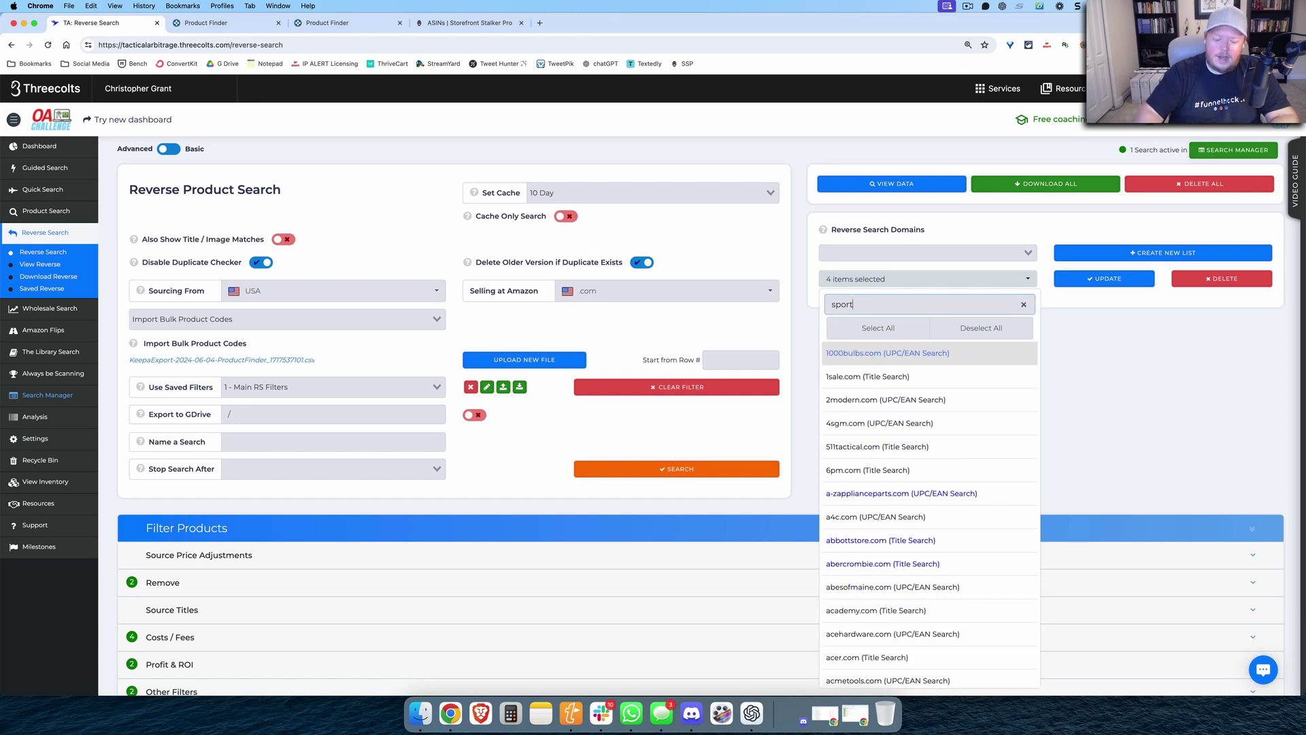
key(BackSpace)
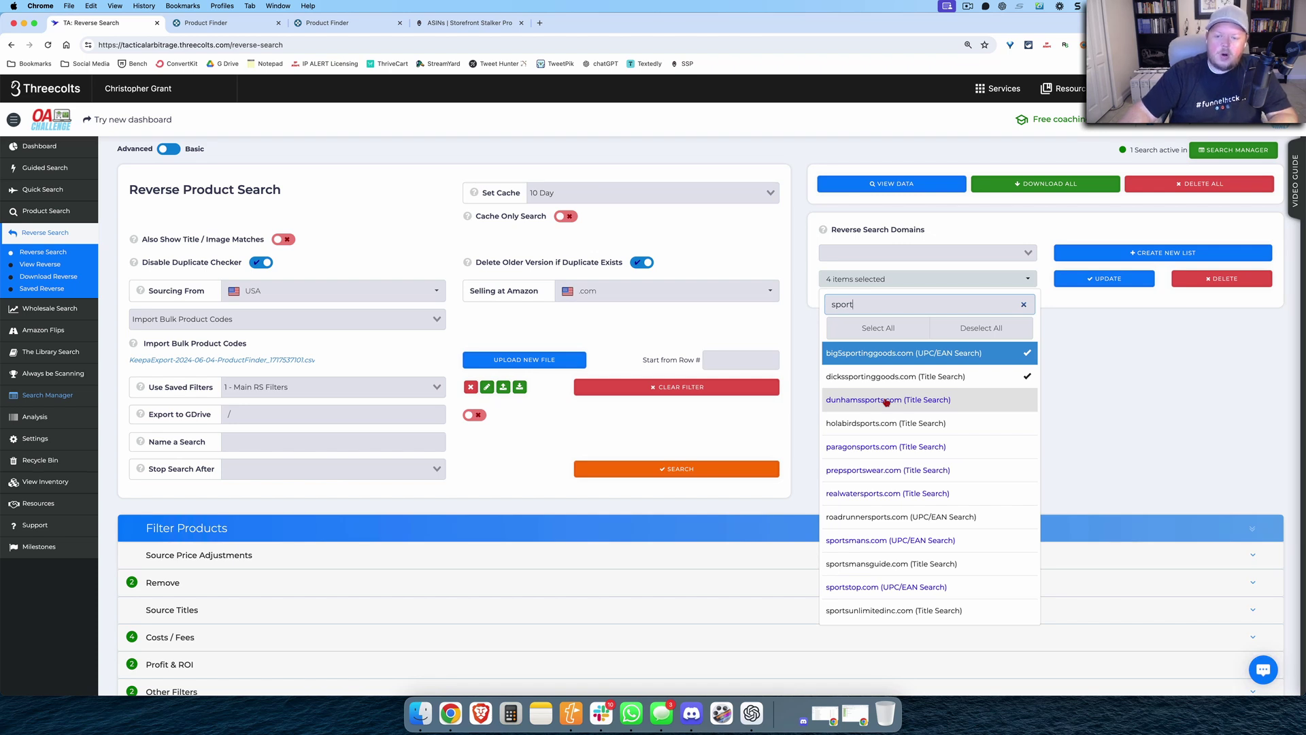
click(887, 401)
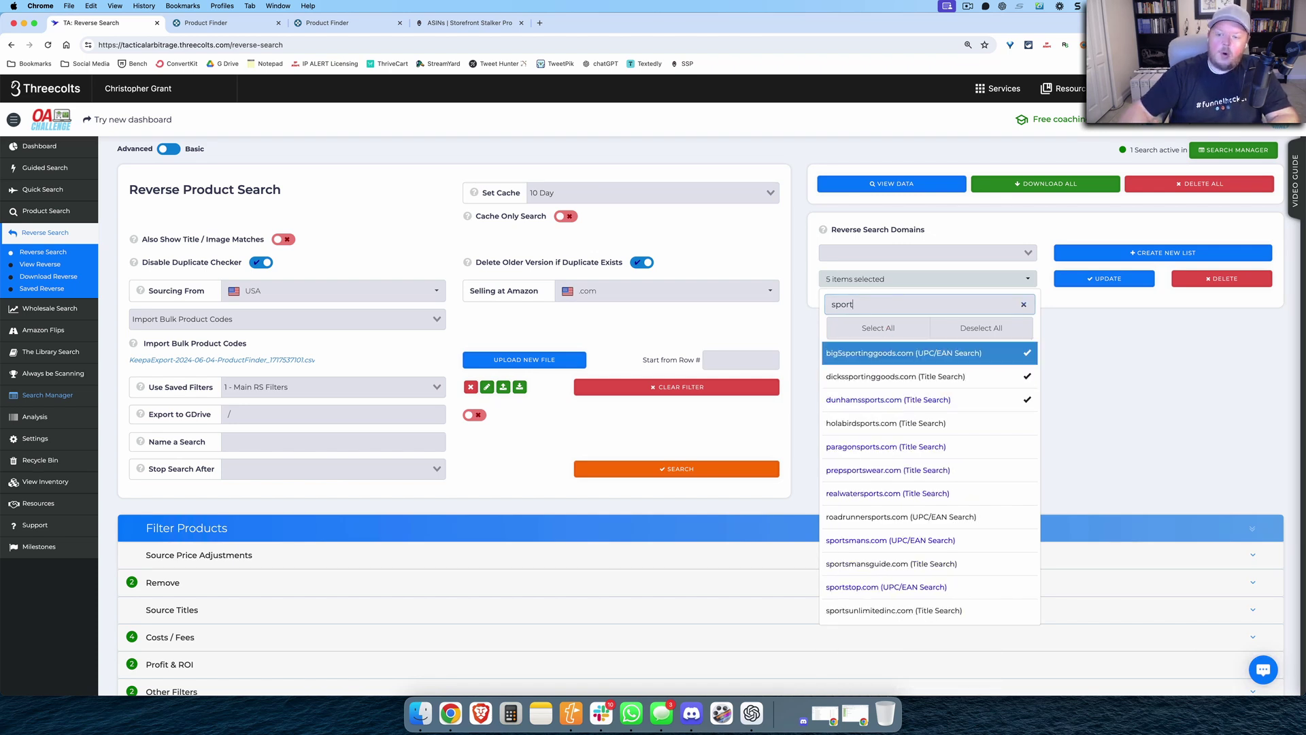
click(877, 611)
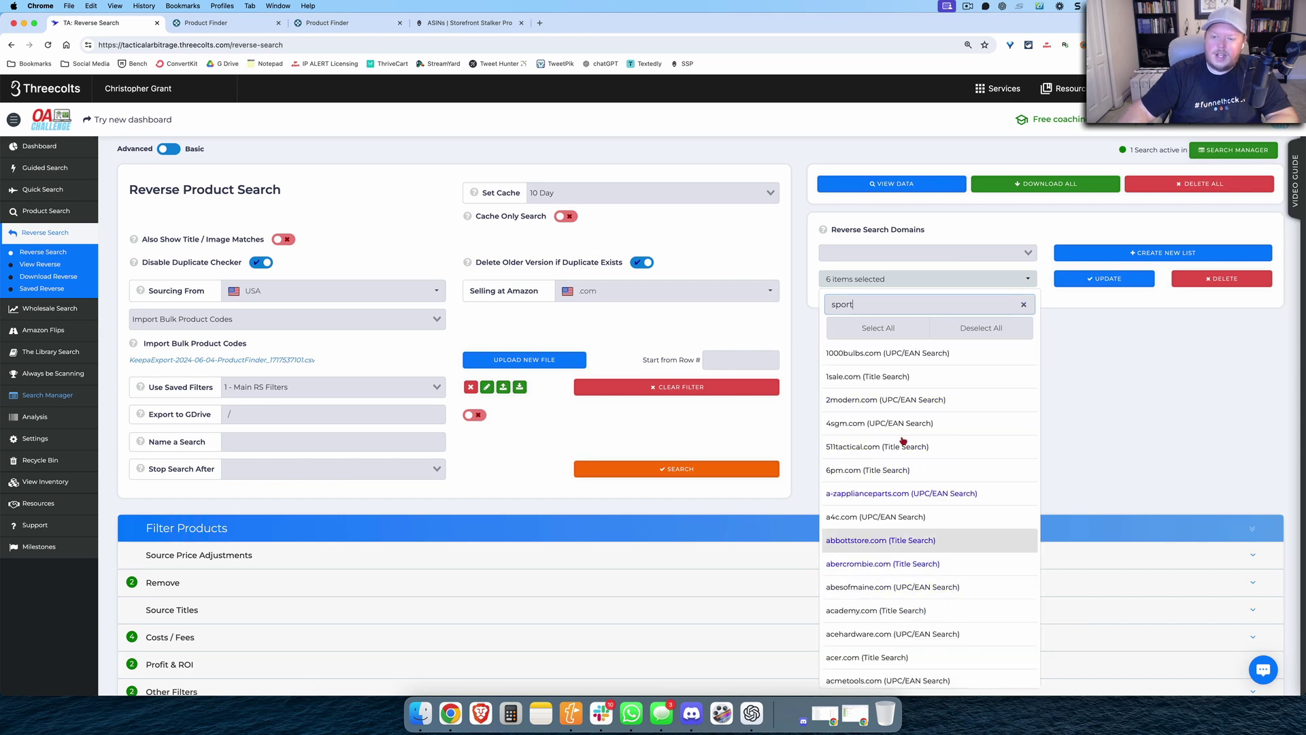
text(s)
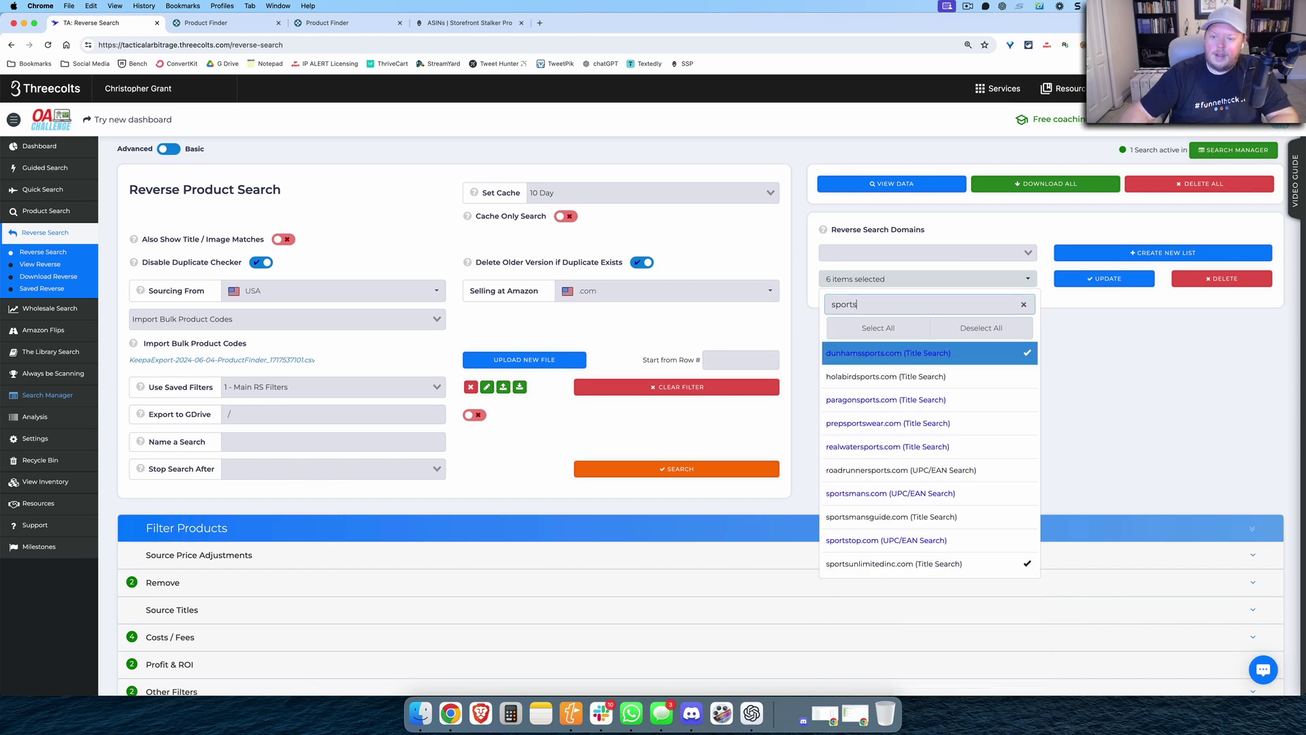
click(875, 379)
click(1116, 378)
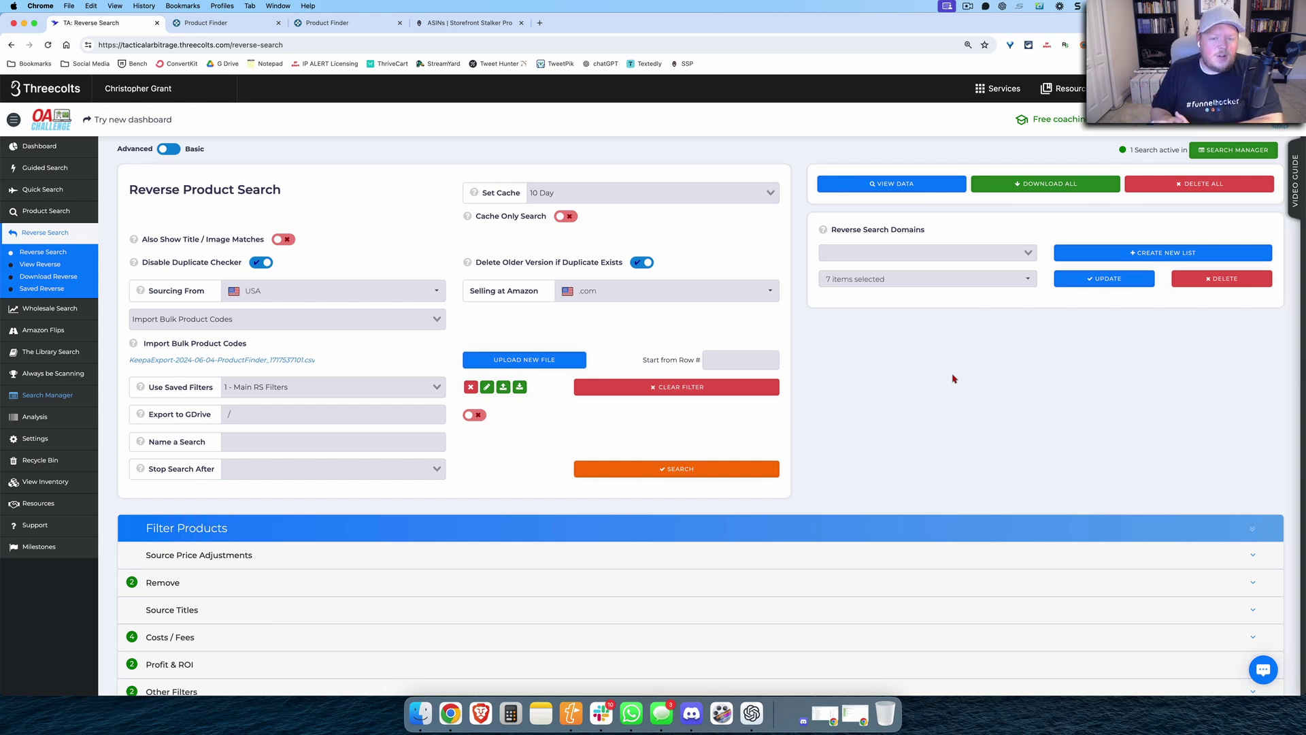
Name the reverse search 'Sporting Goods & Shoes 6/4/2024' and launch it
click(297, 442)
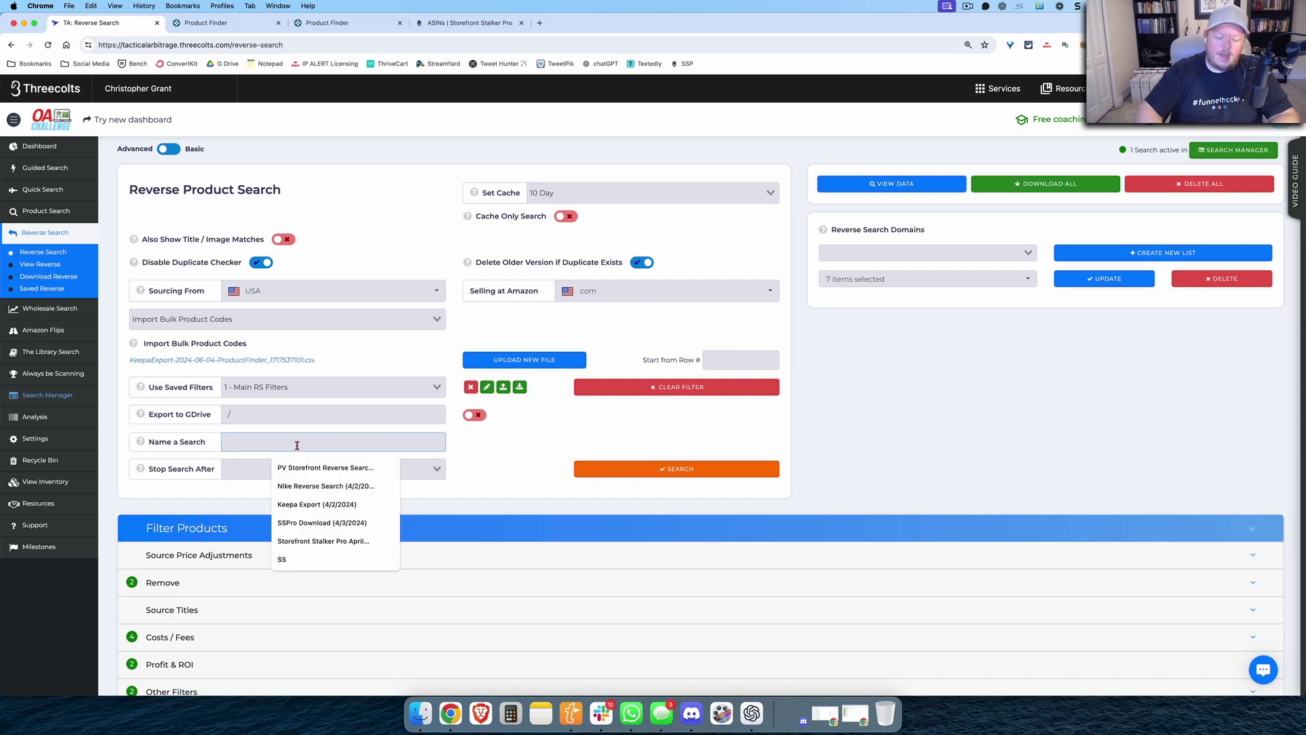
text(Sporting Goods & Shoes 6/4/2024)
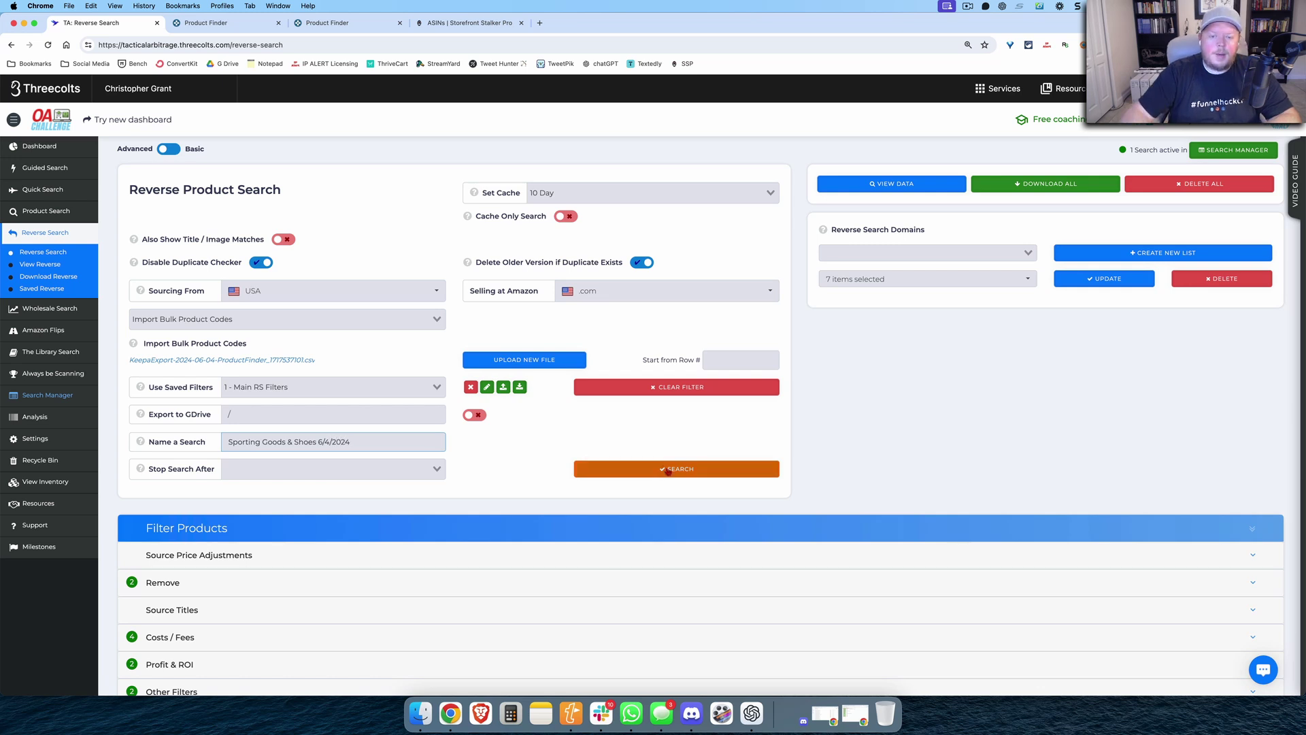
click(668, 470)
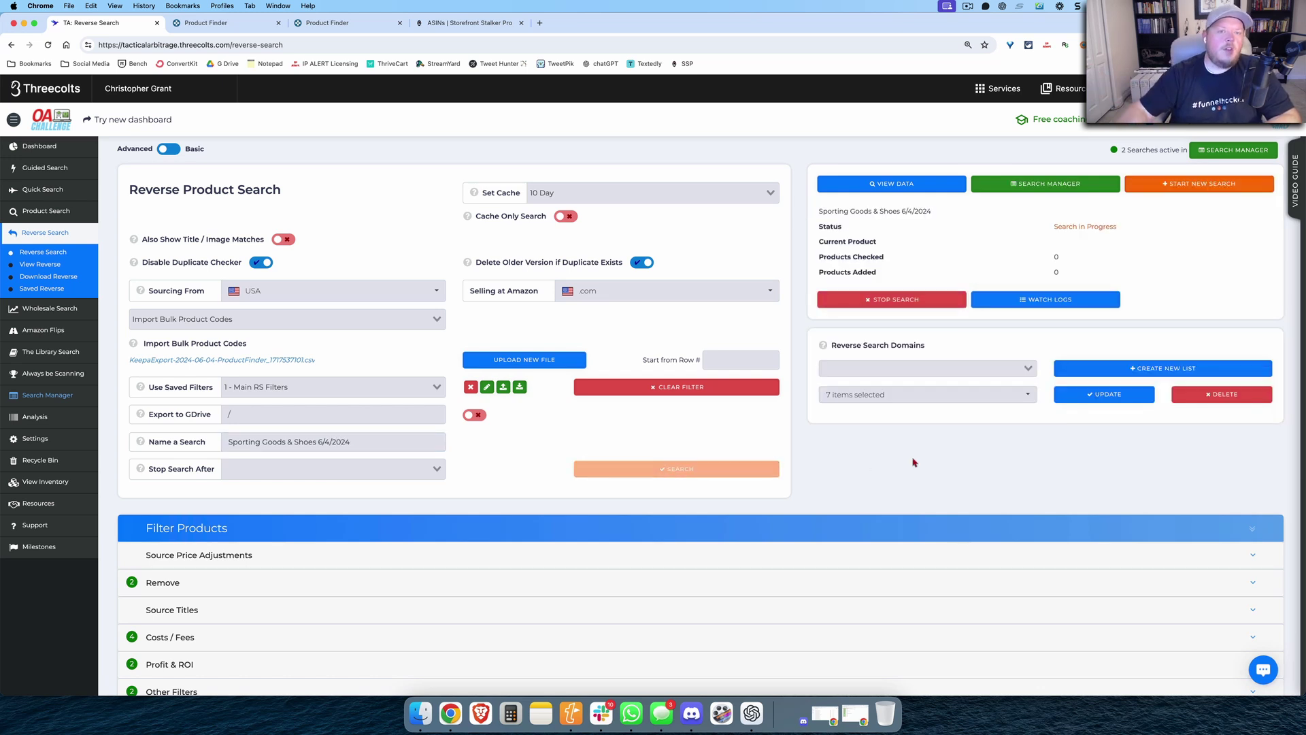
click(460, 27)
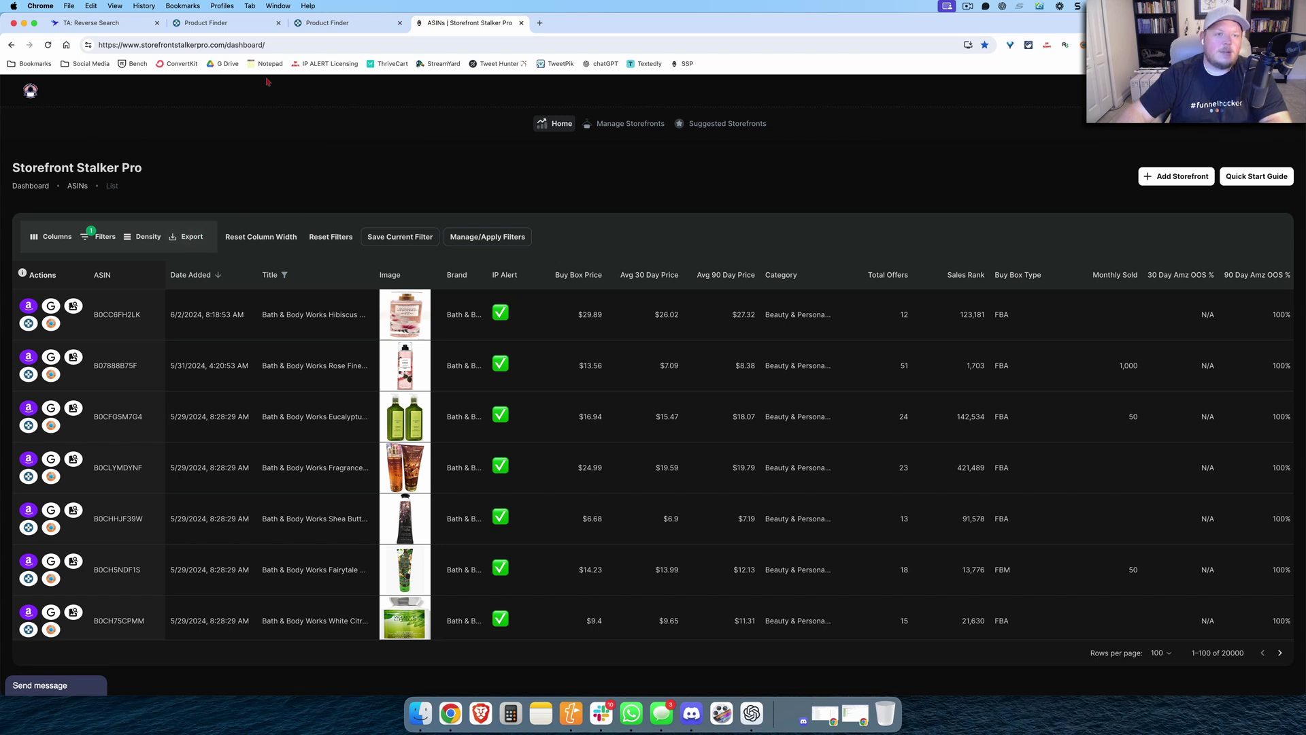
Reset the reverse search form and upload the SSP ASINs file as its bulk product codes
click(130, 24)
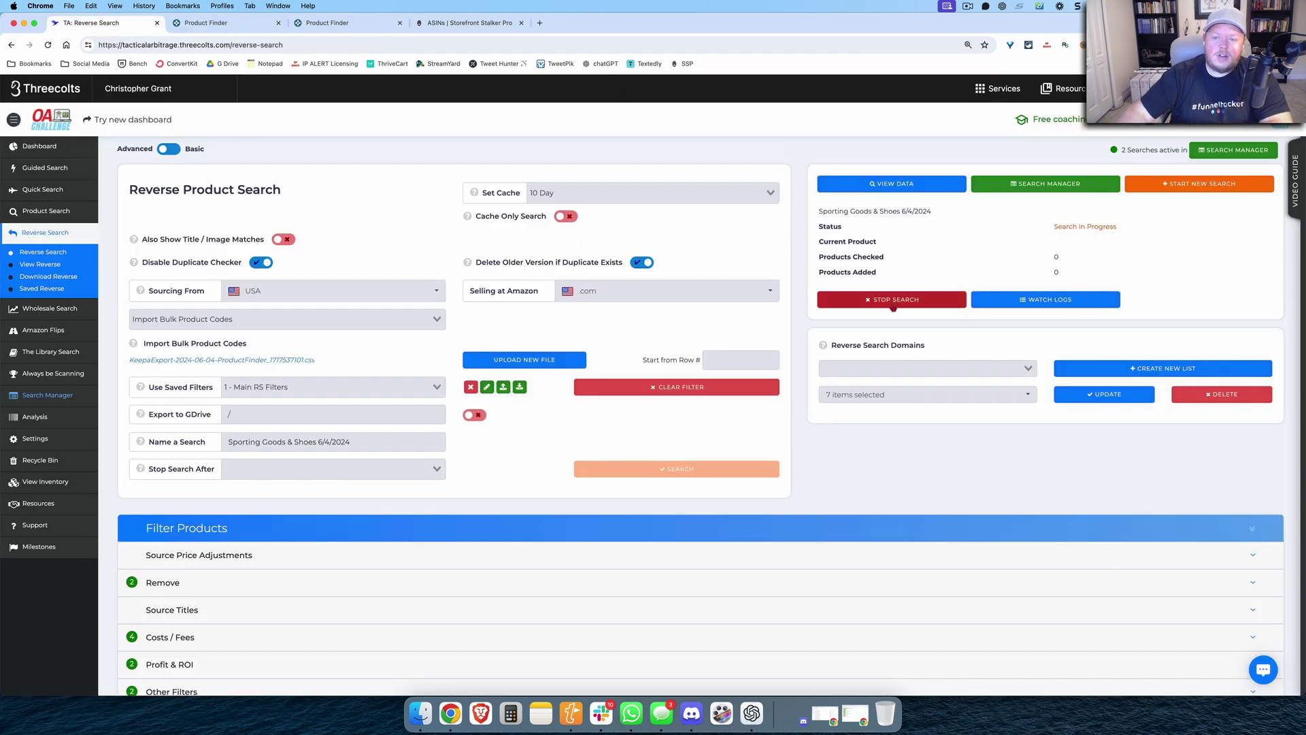
click(835, 303)
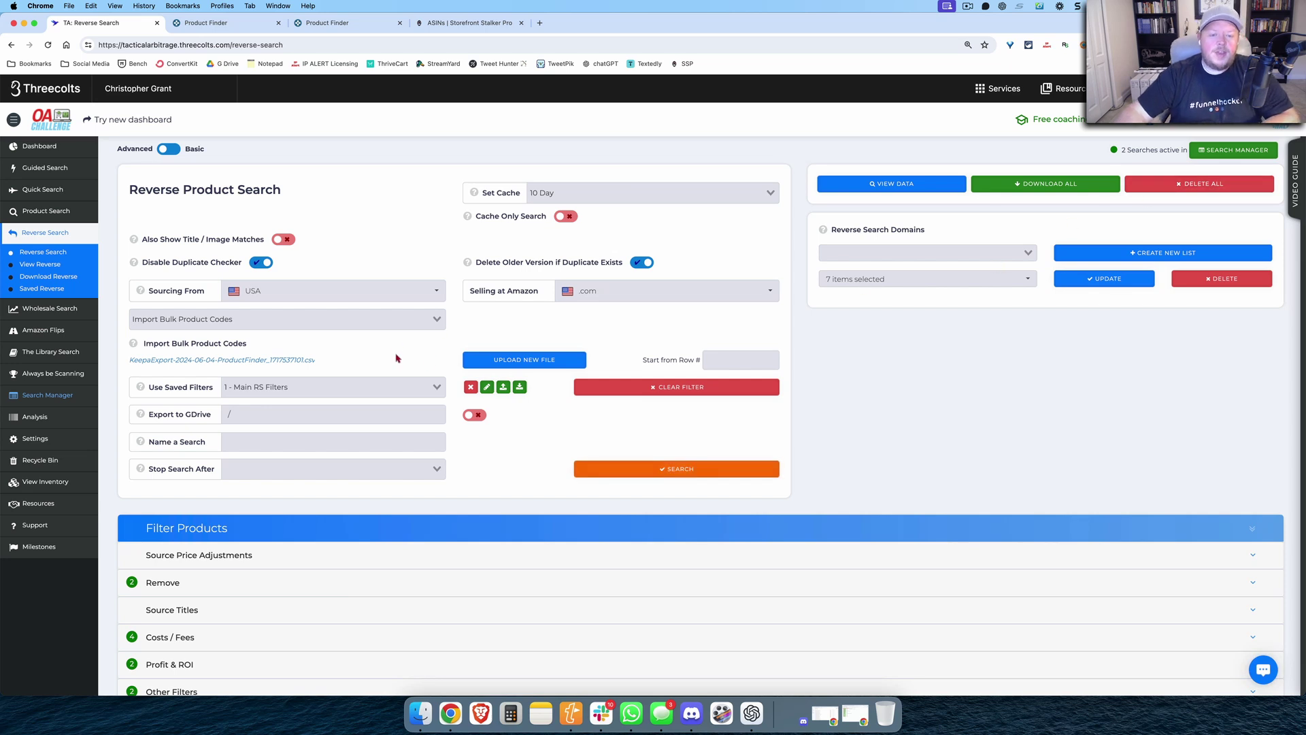
click(511, 363)
click(500, 284)
click(722, 192)
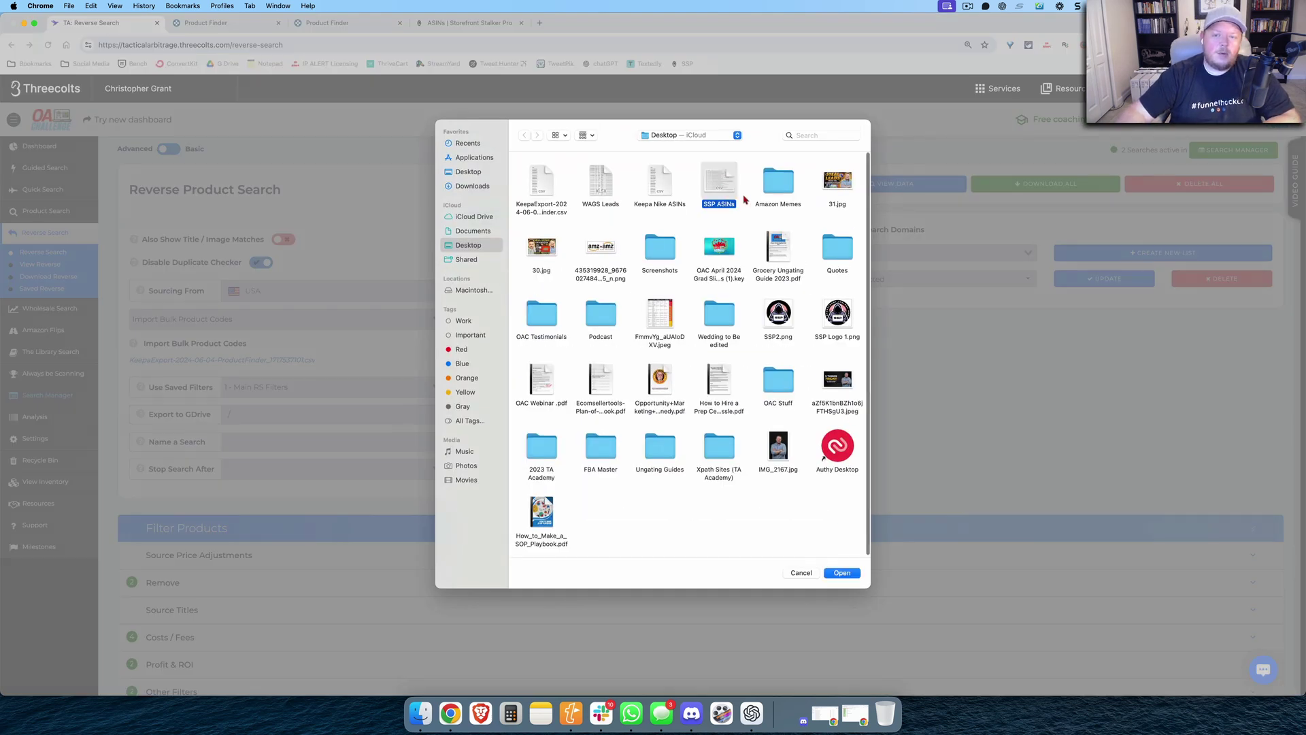
click(842, 573)
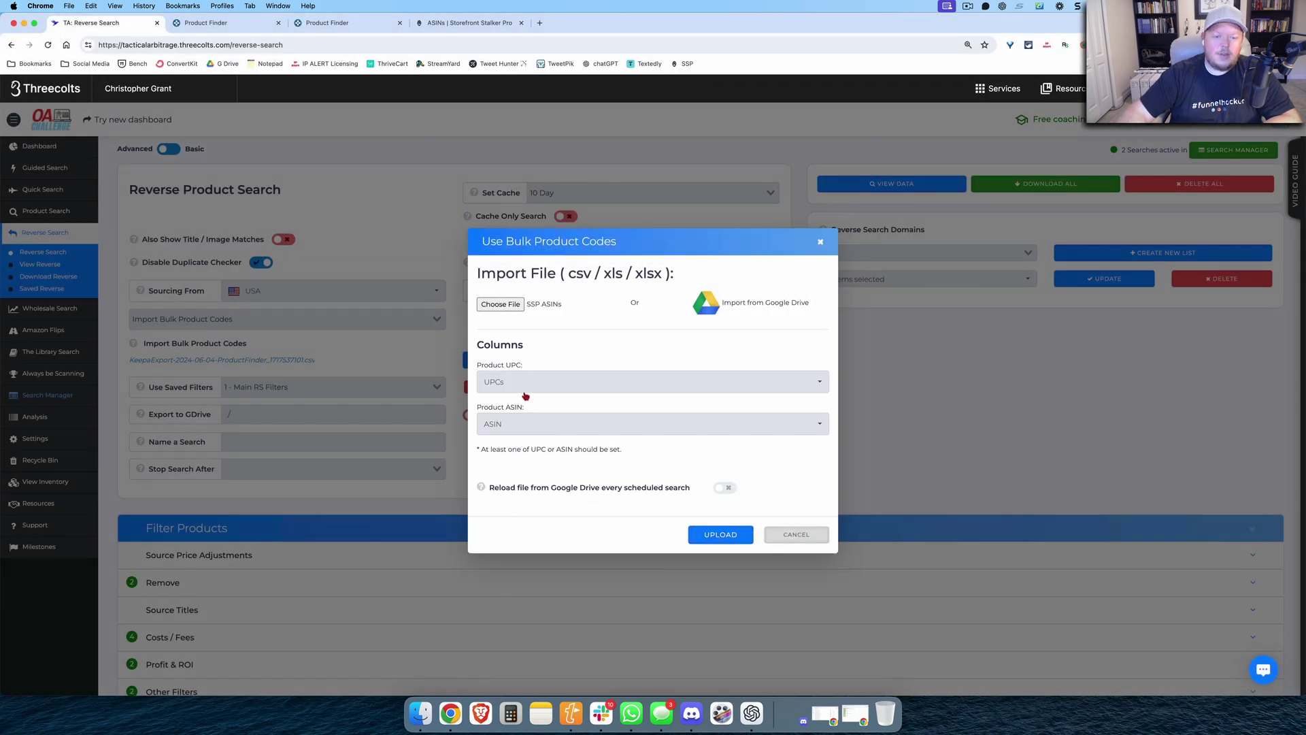
click(710, 542)
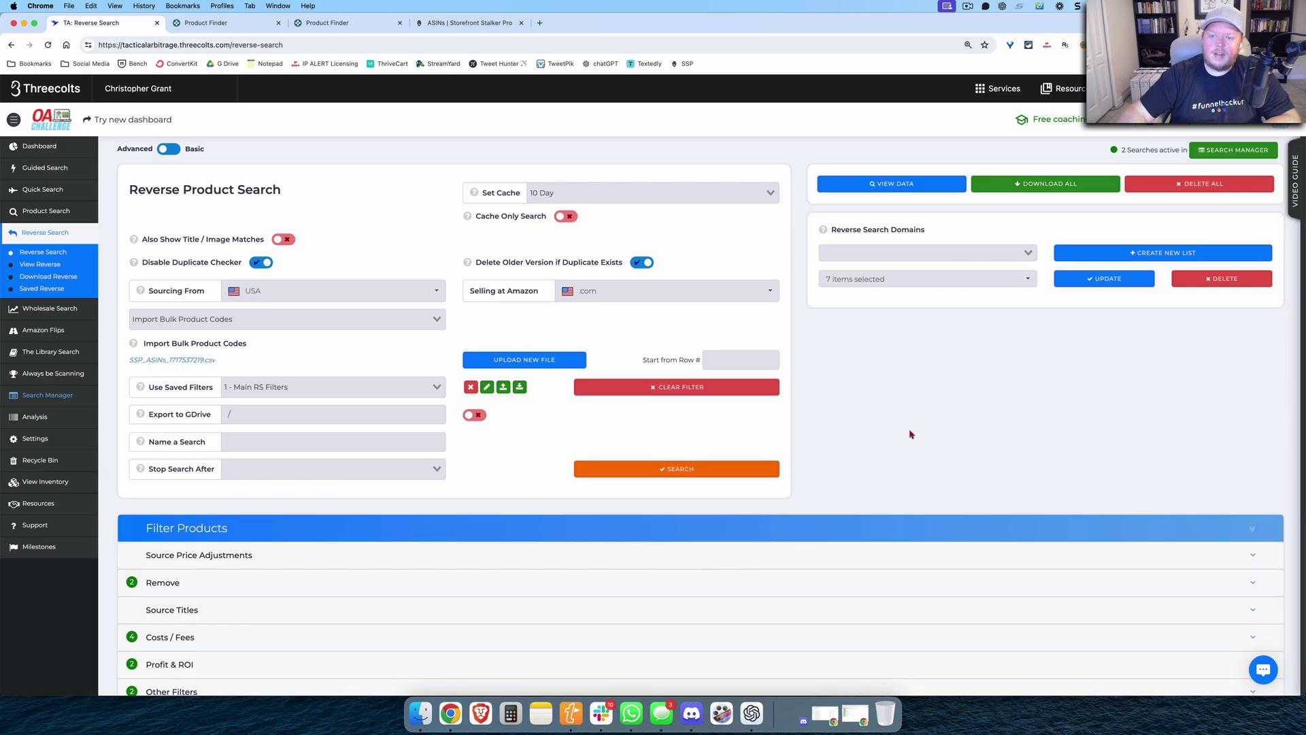
Restrict the search domains to only bathandbodyworks.com and enter 'BBW 6/4/2024' as the search name
click(1024, 280)
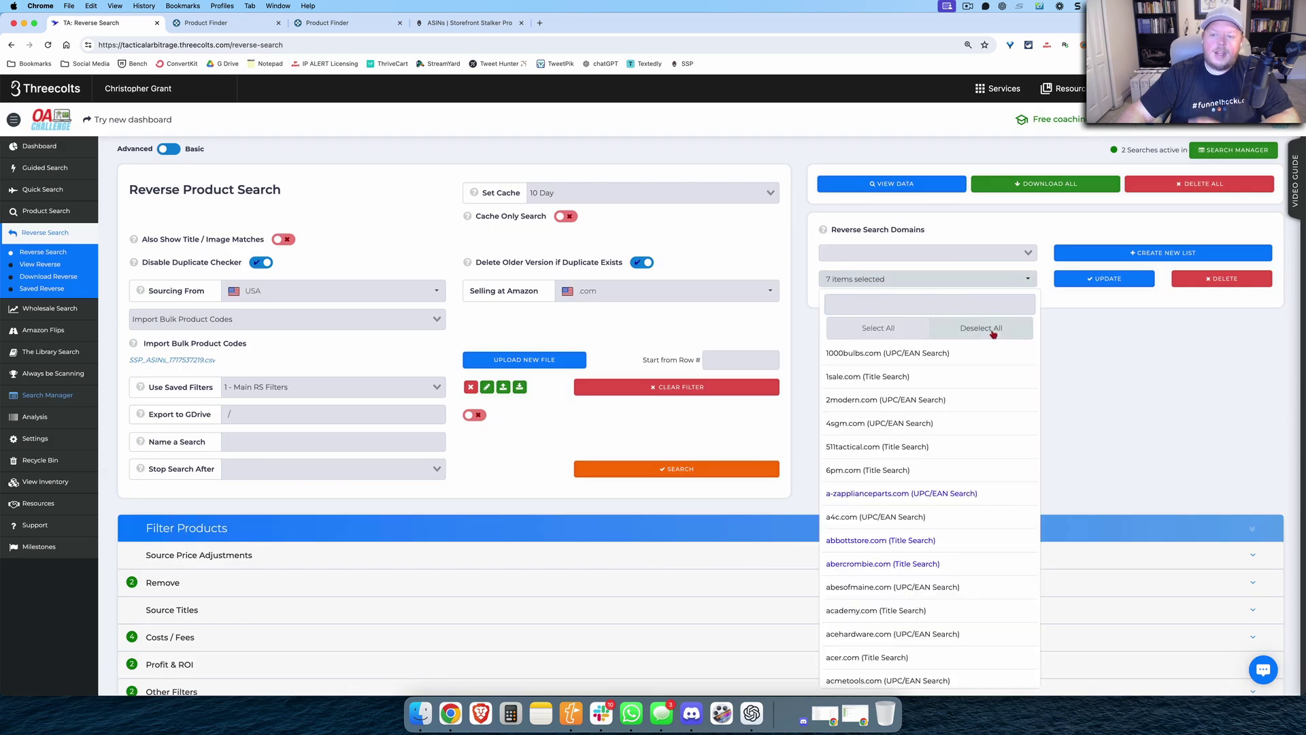
text(bath)
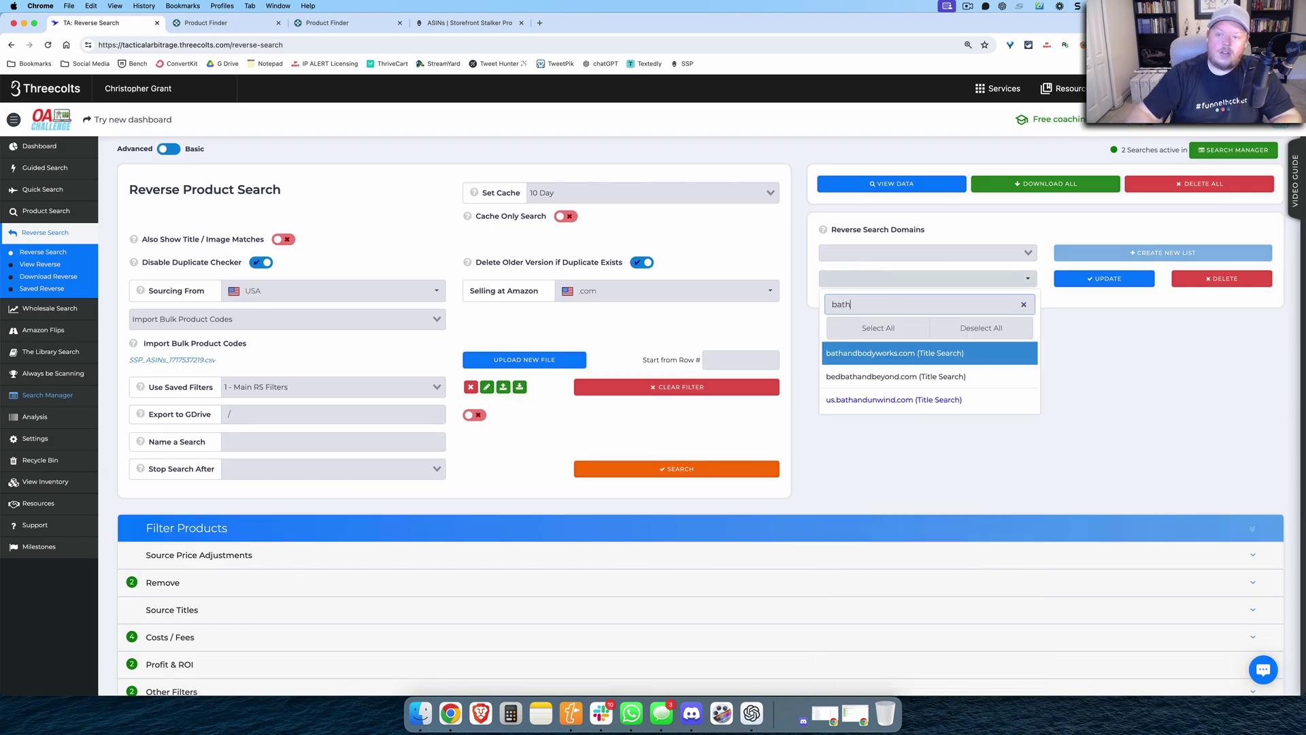
click(895, 358)
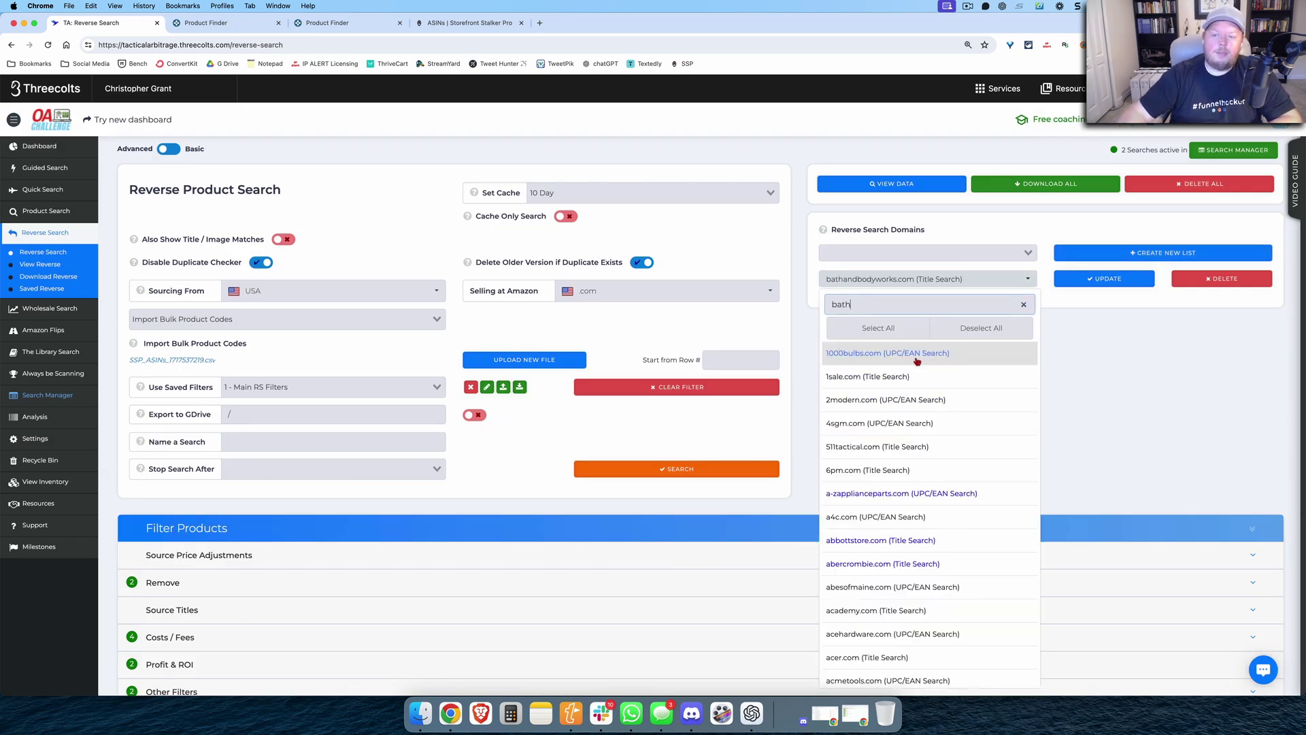
click(1102, 375)
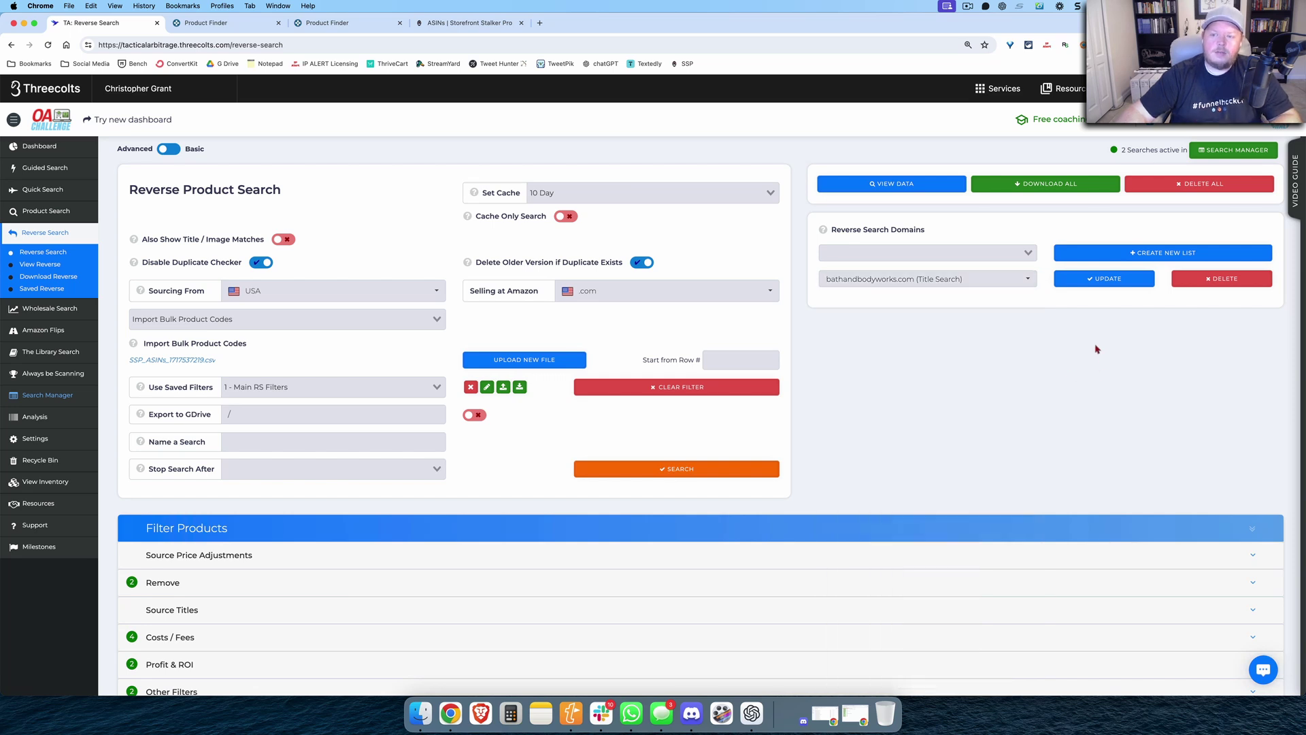
click(332, 441)
text(BB)
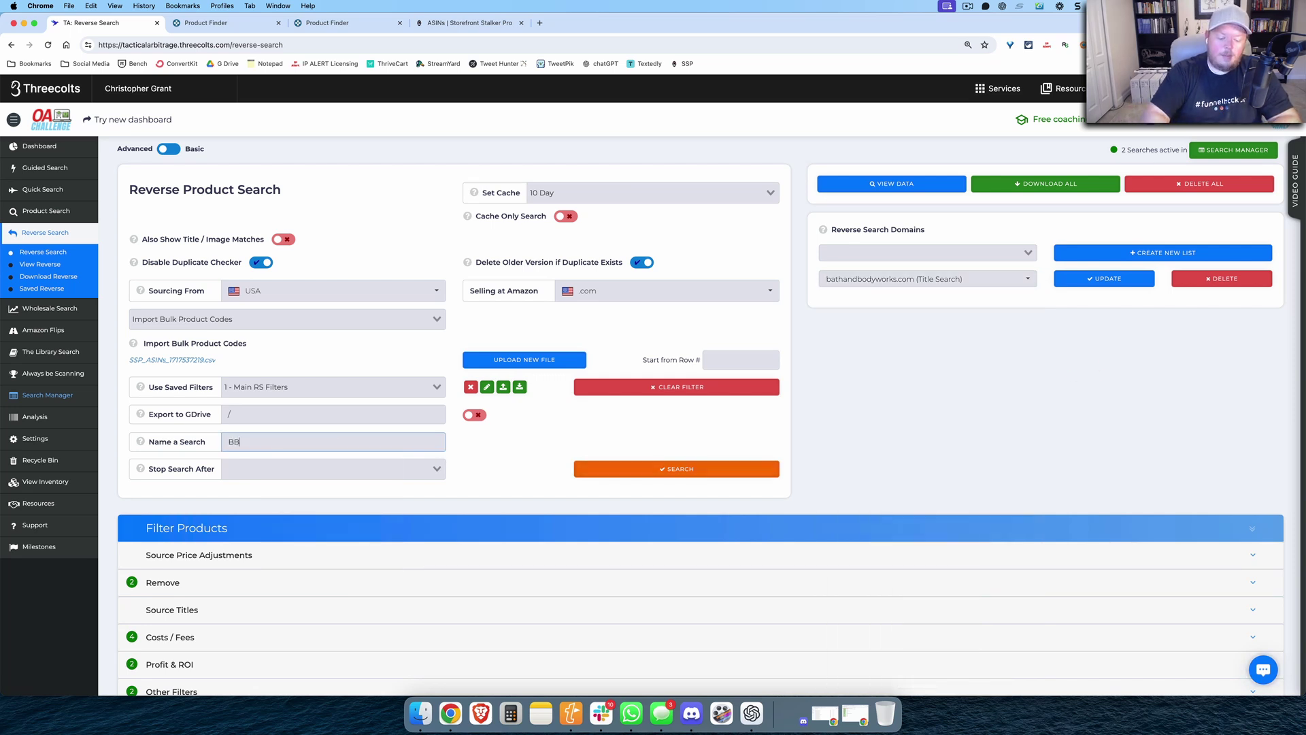
text(W 6/4/2024)
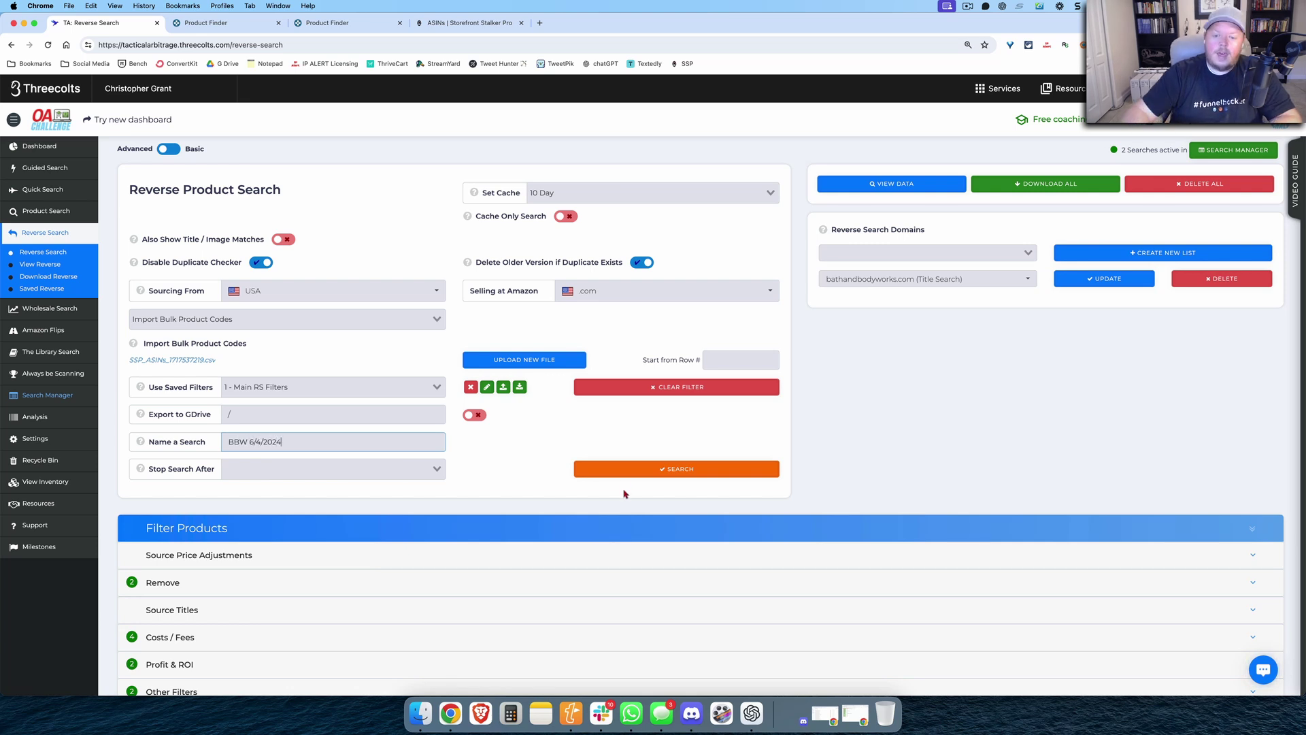
Launch the BBW 6/4/2024 reverse search and let it finish: 32 products checked, 0 added
click(639, 471)
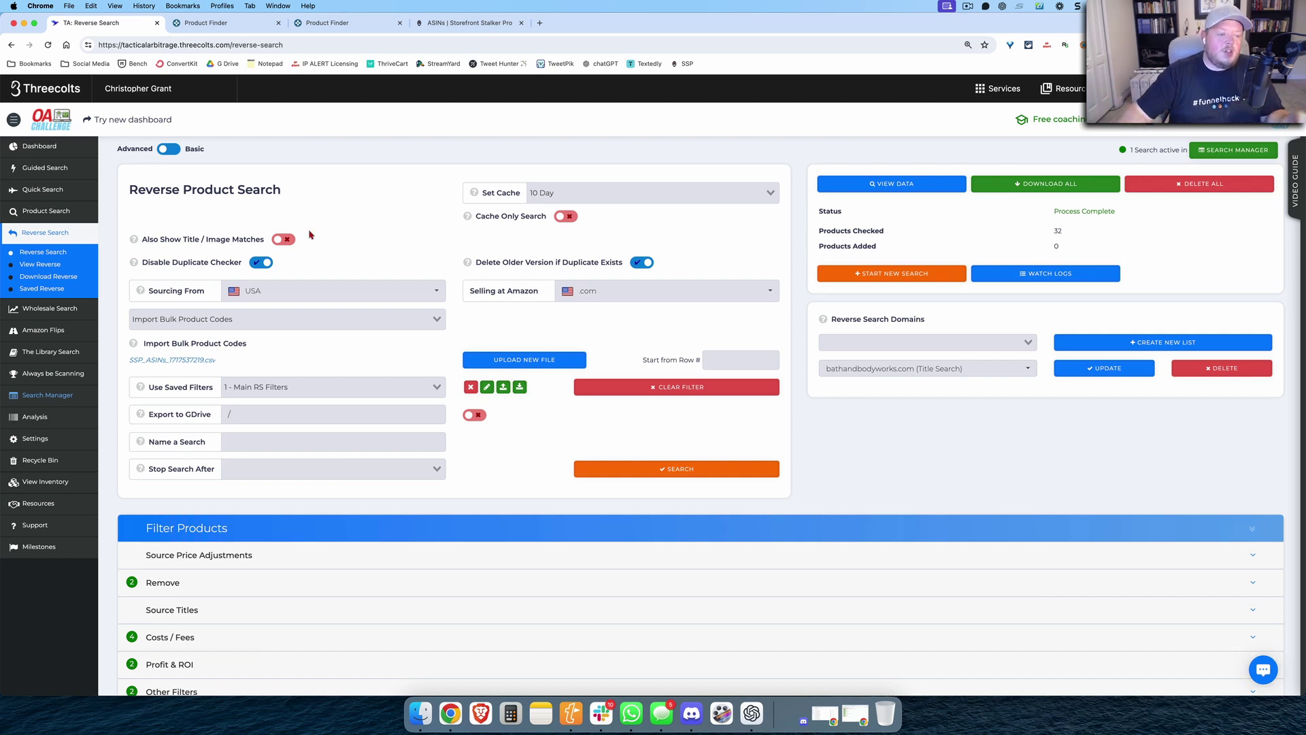
Open Search Manager and look over the two searches still in process
click(48, 341)
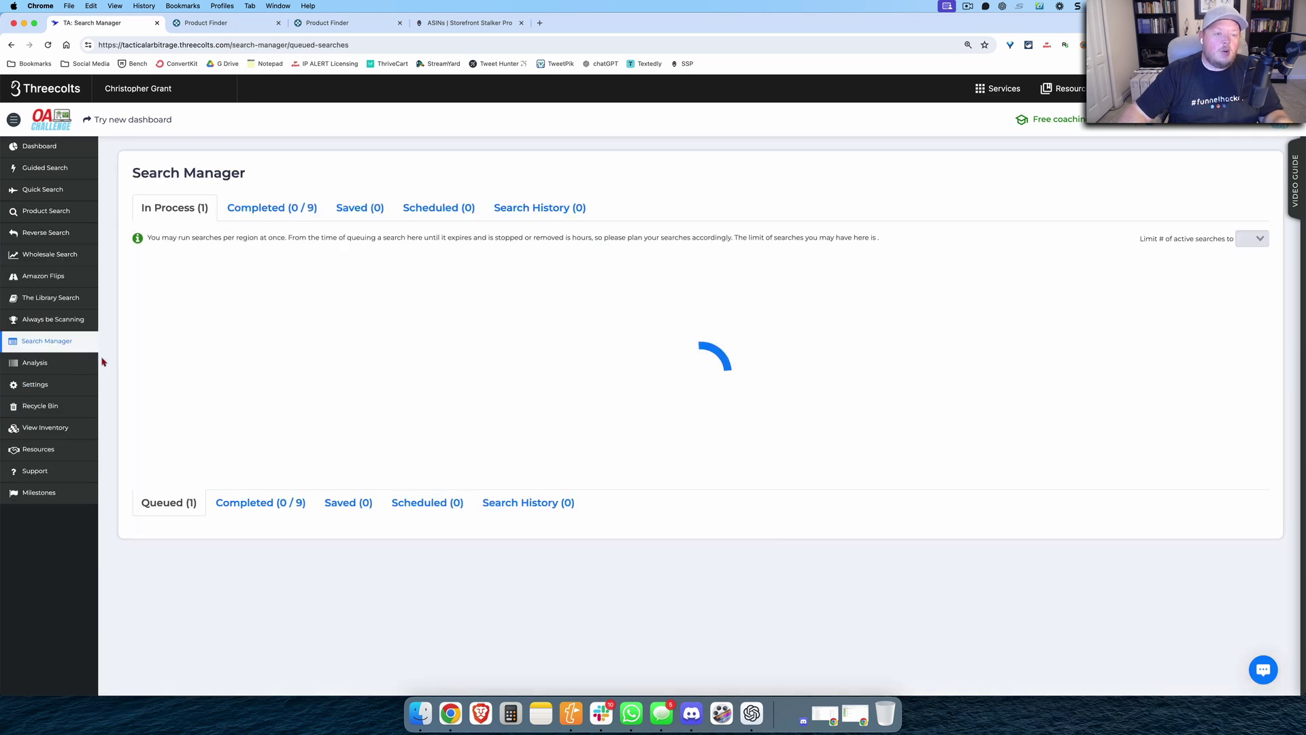
scroll(423, 411, down, 2)
scroll(419, 300, down, 1)
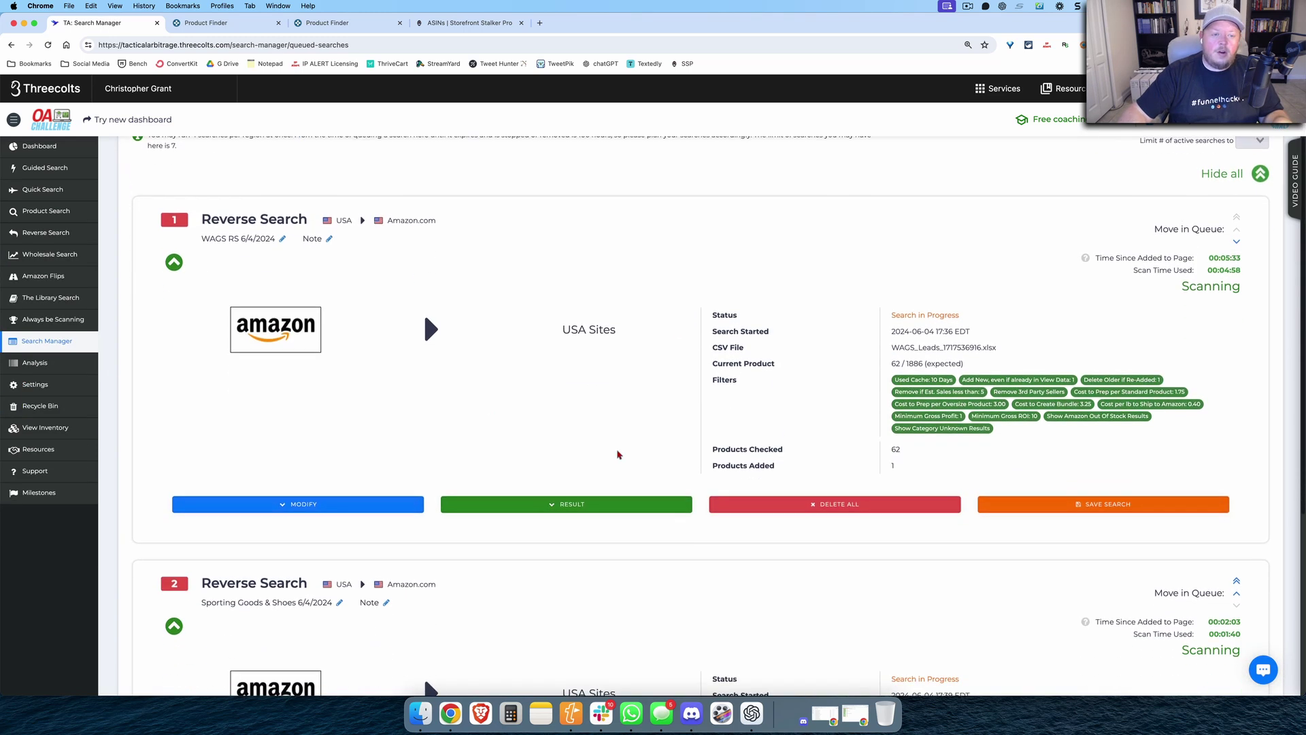
scroll(861, 437, down, 1)
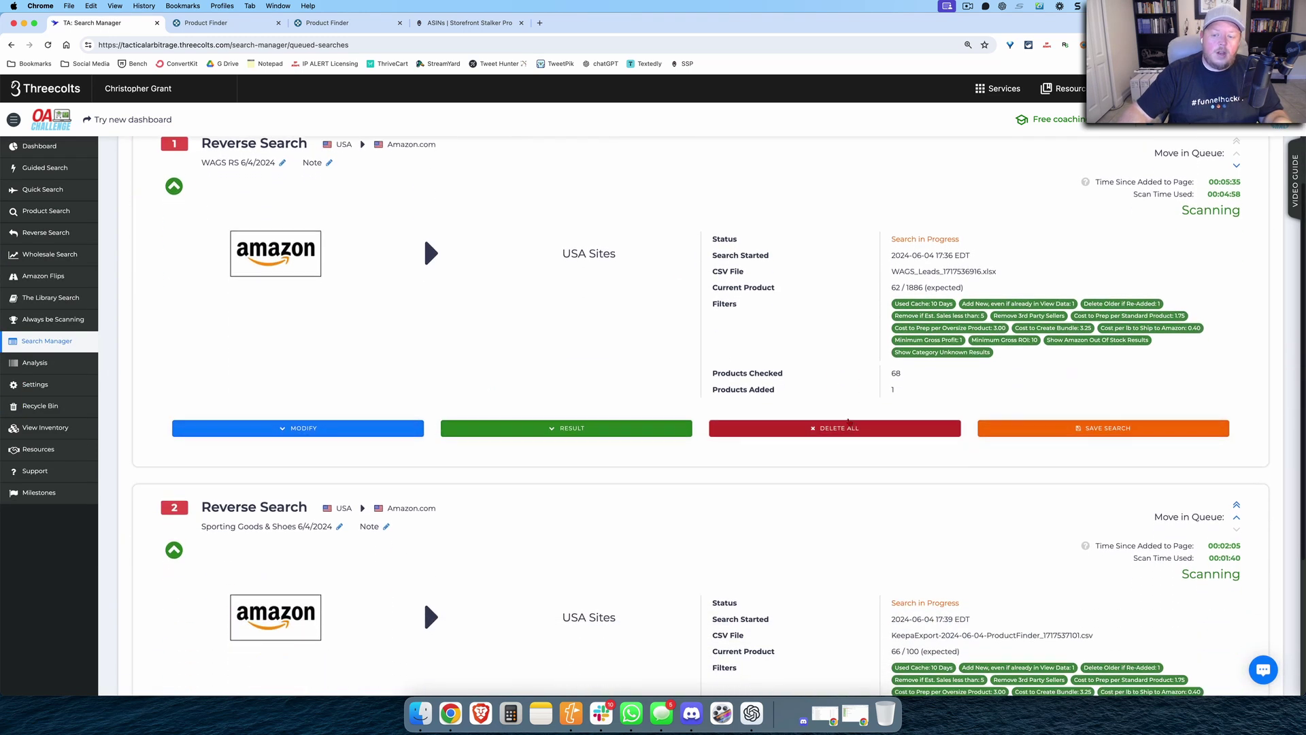
scroll(854, 433, down, 4)
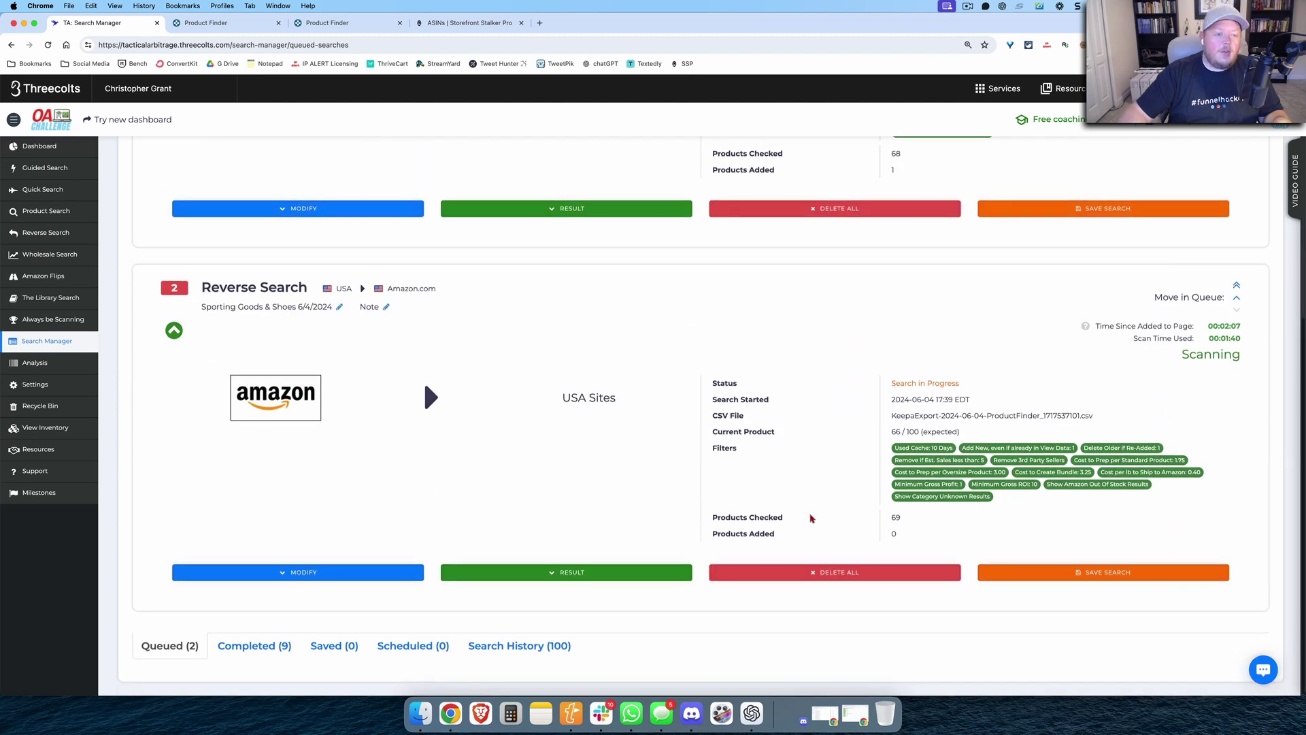
scroll(812, 519, up, 7)
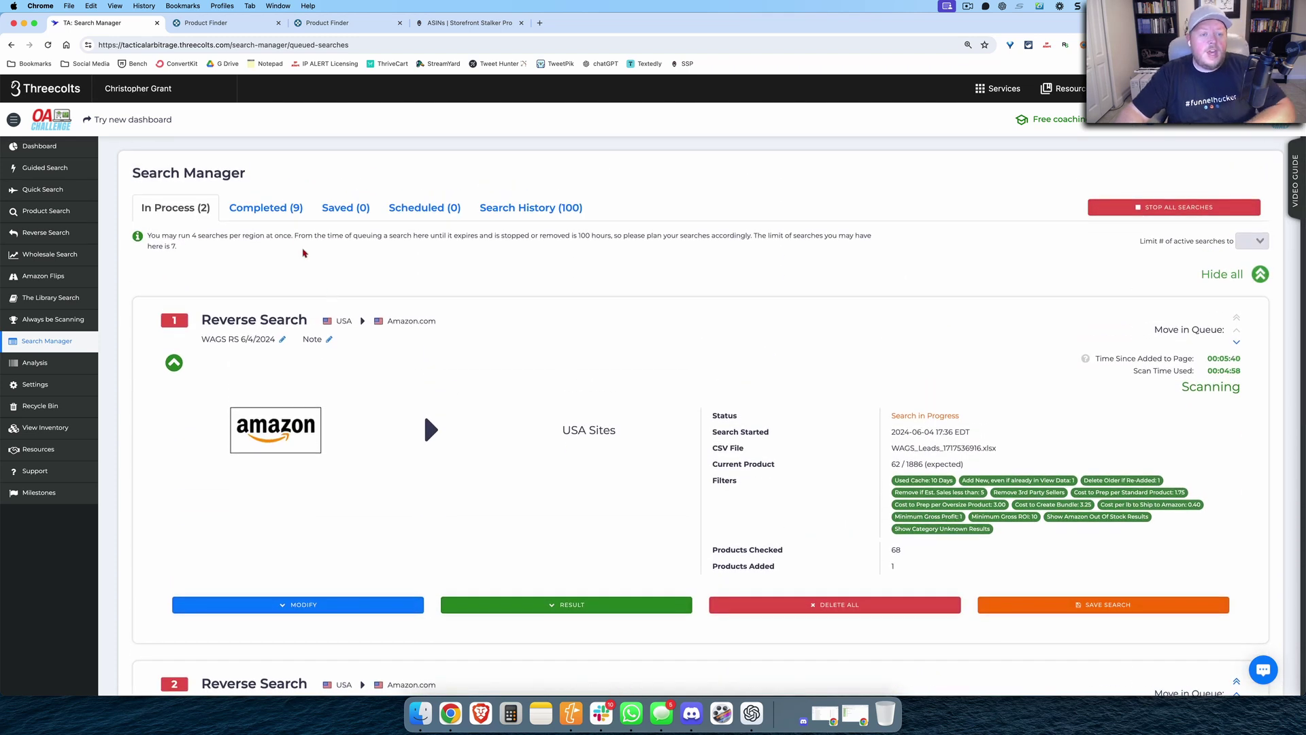
Switch to the Completed (9) list and review BBW 6/4/2024's results, including its 488 products-from-cache count
click(266, 208)
scroll(401, 418, down, 6)
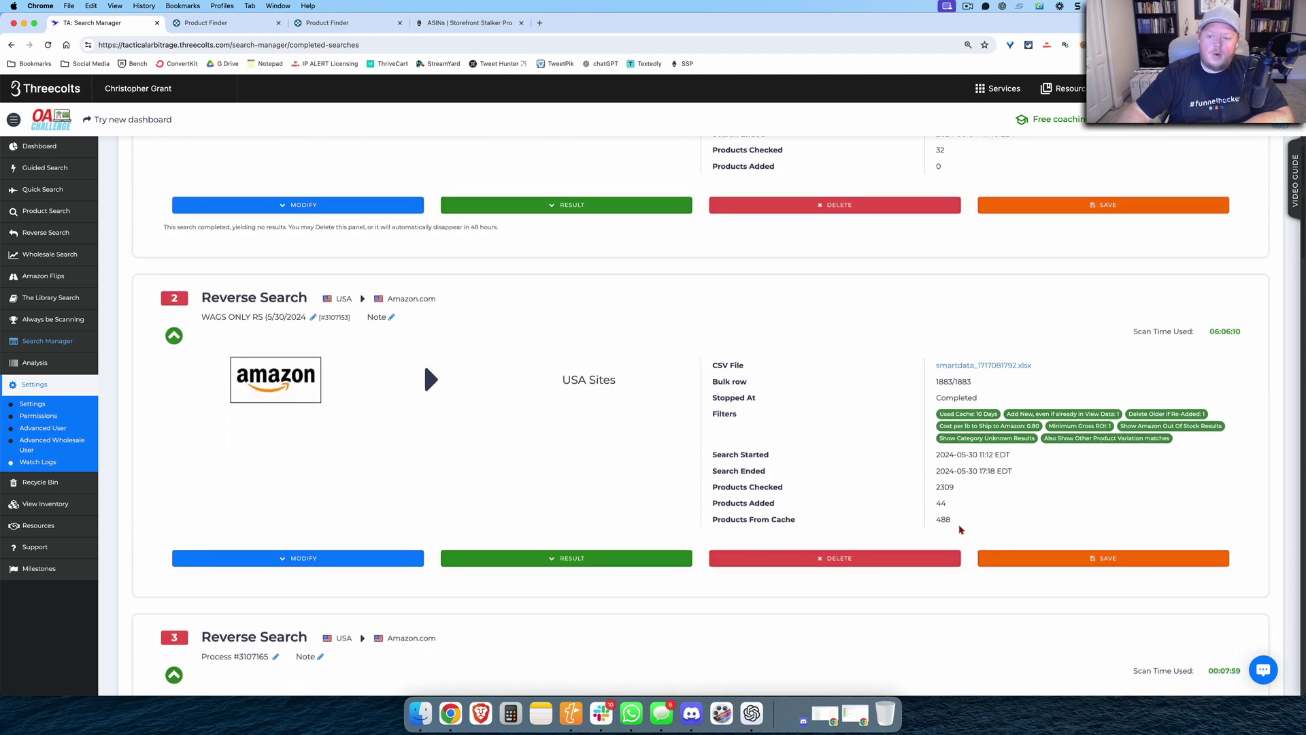
double_click(942, 519)
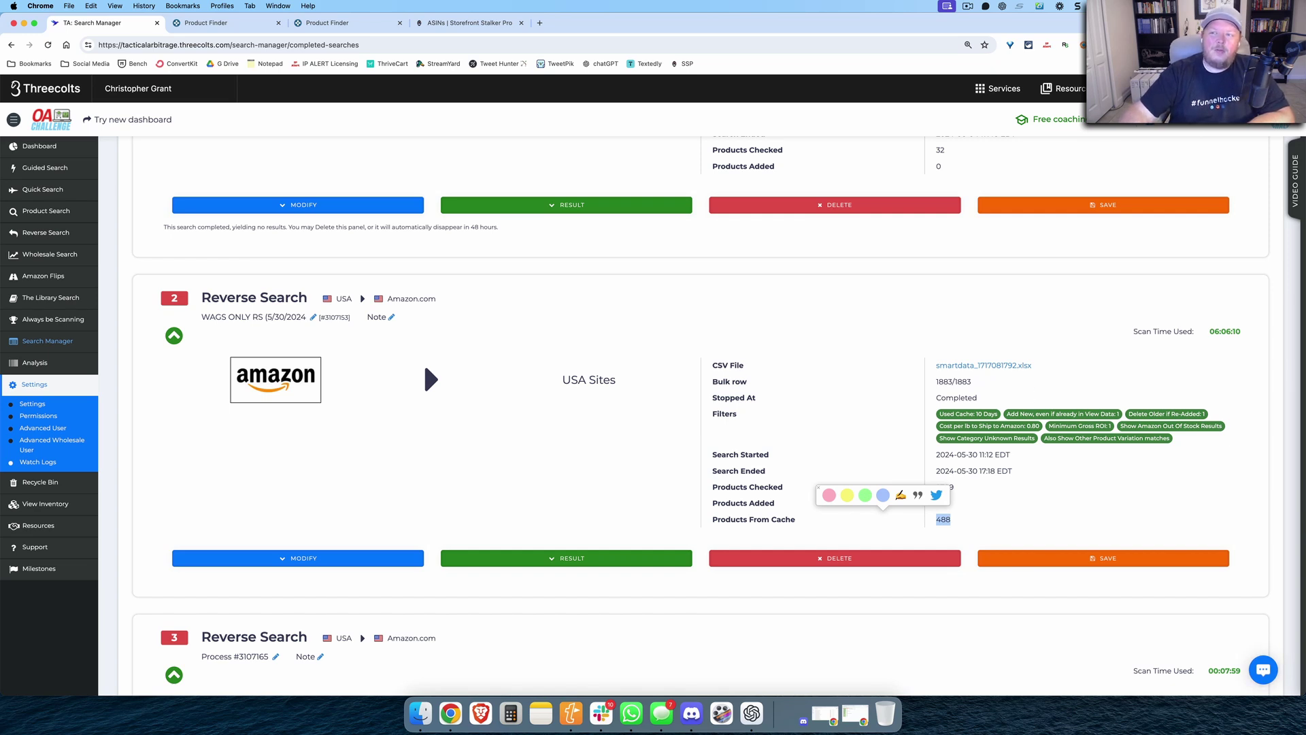
scroll(802, 389, down, 1)
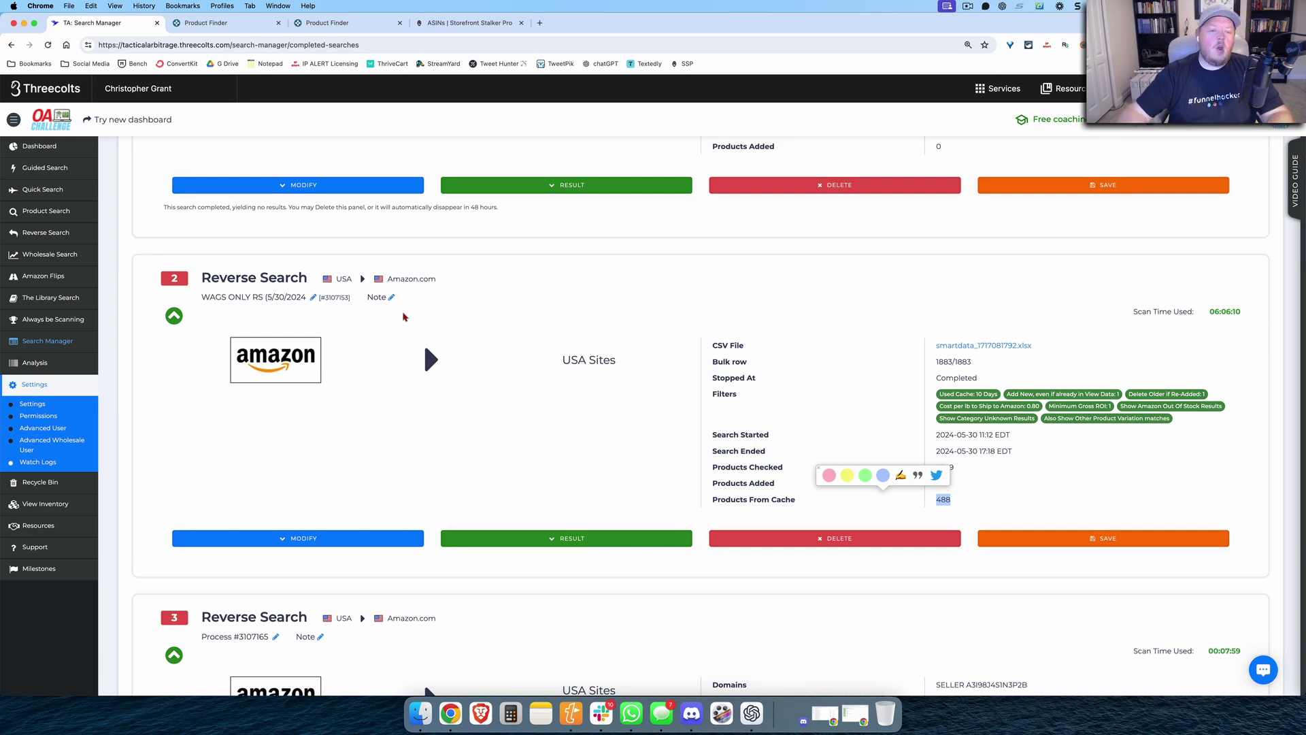
scroll(404, 319, up, 6)
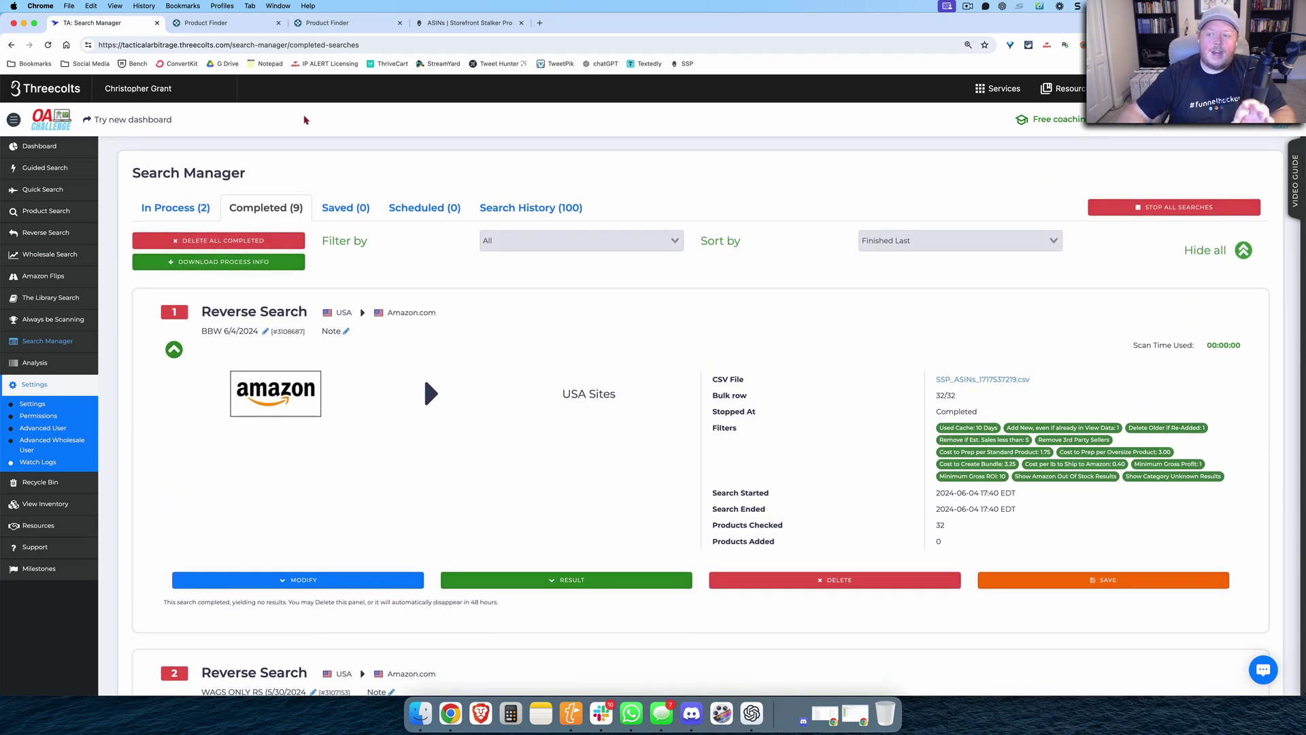